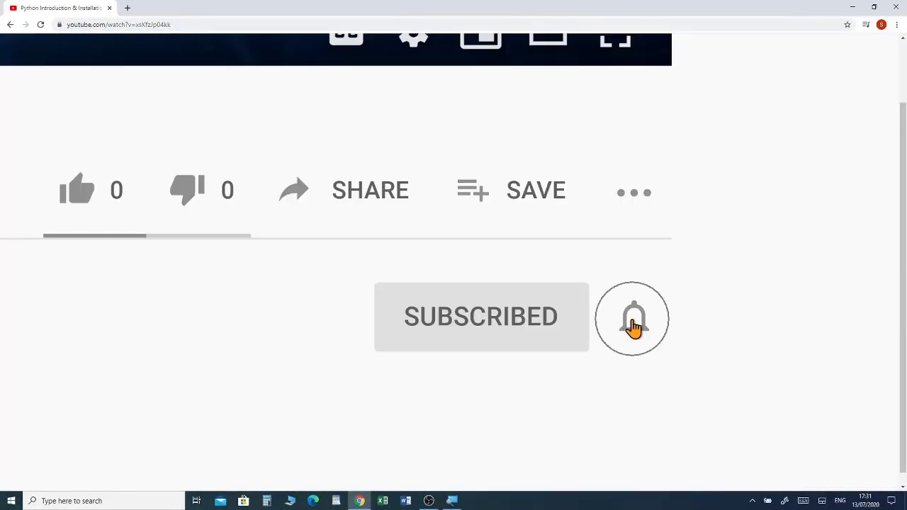
{"action": "left_click", "coordinate": [312, 181]}
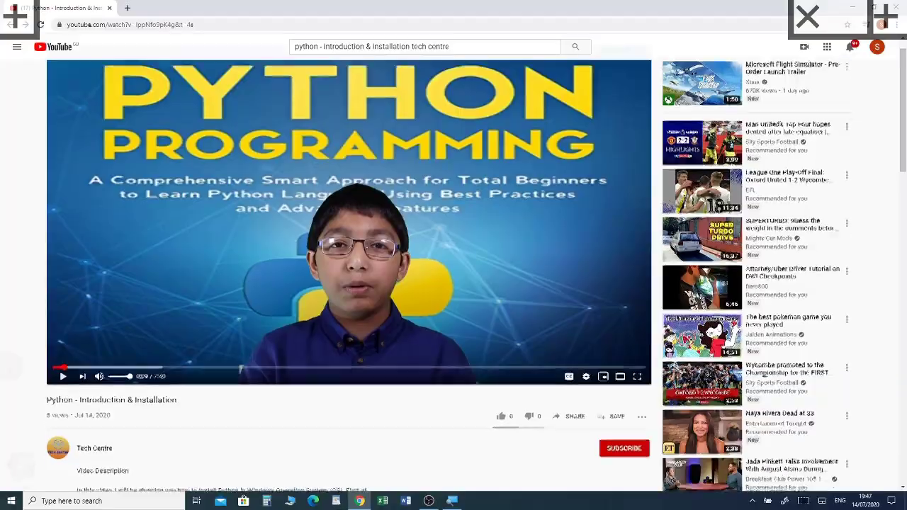
{"action": "key", "text": "ctrl+plus"}
{"action": "key", "text": "ctrl+plus"}
{"action": "key", "text": "ctrl+plus"}
{"action": "scroll", "coordinate": [453, 283], "scroll_direction": "down", "scroll_amount": 3}
{"action": "left_click", "coordinate": [168, 357]}
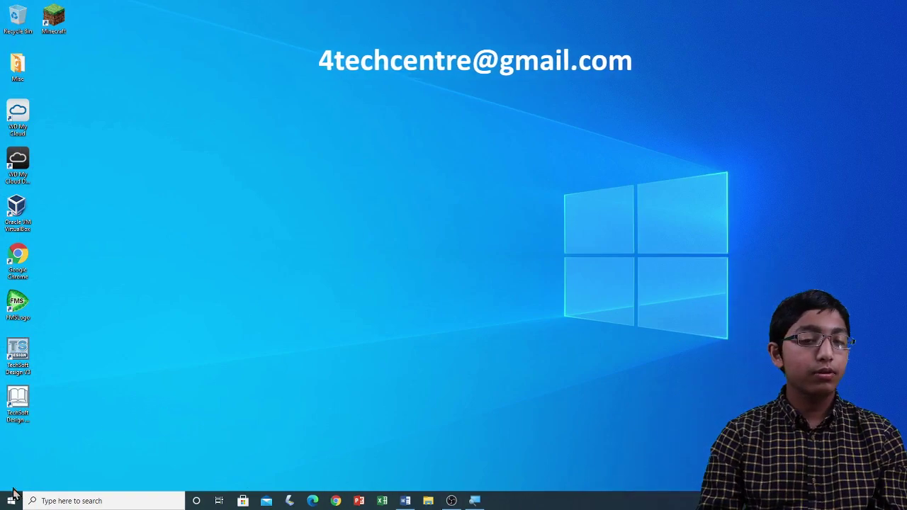
Start a new drawing in Paint 3D and draw a small blue square with the 5px Marker near the canvas's upper-left corner.
{"action": "left_click", "coordinate": [9, 502]}
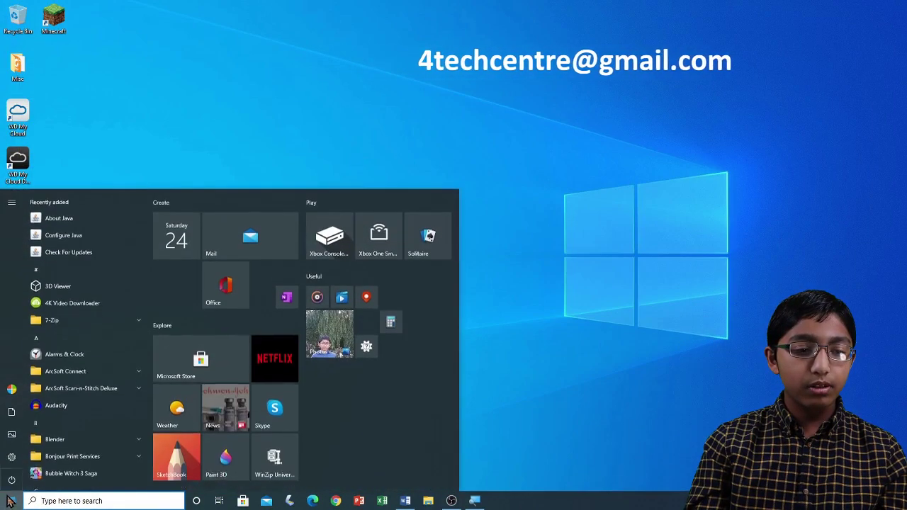
{"action": "scroll", "coordinate": [66, 422], "scroll_direction": "down", "scroll_amount": 10}
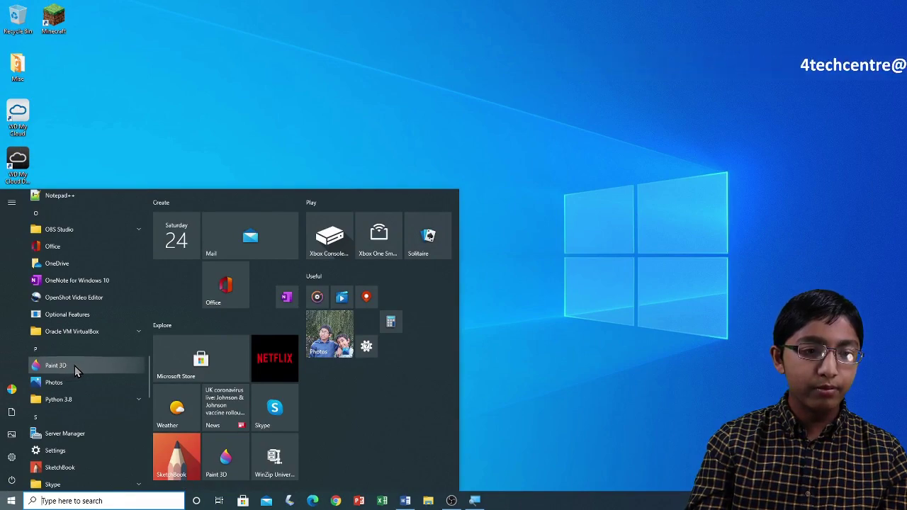
{"action": "left_click", "coordinate": [74, 365]}
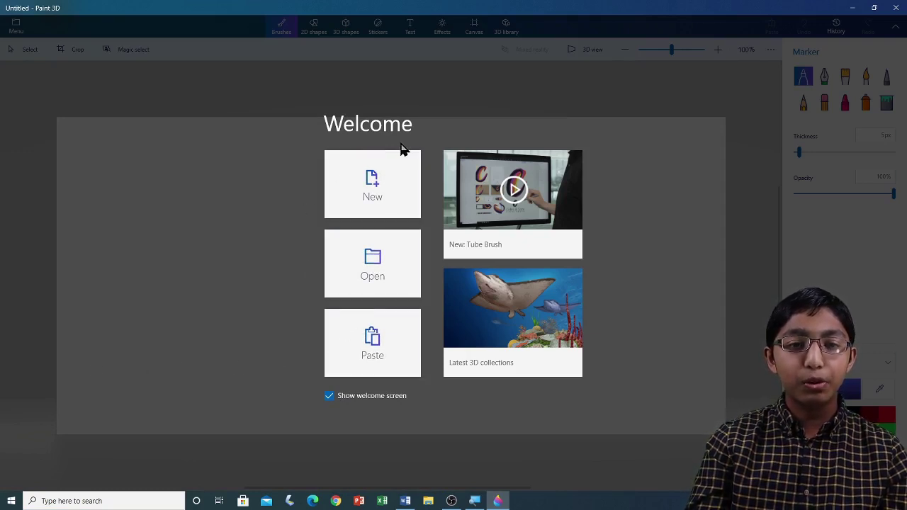
{"action": "left_click", "coordinate": [369, 183]}
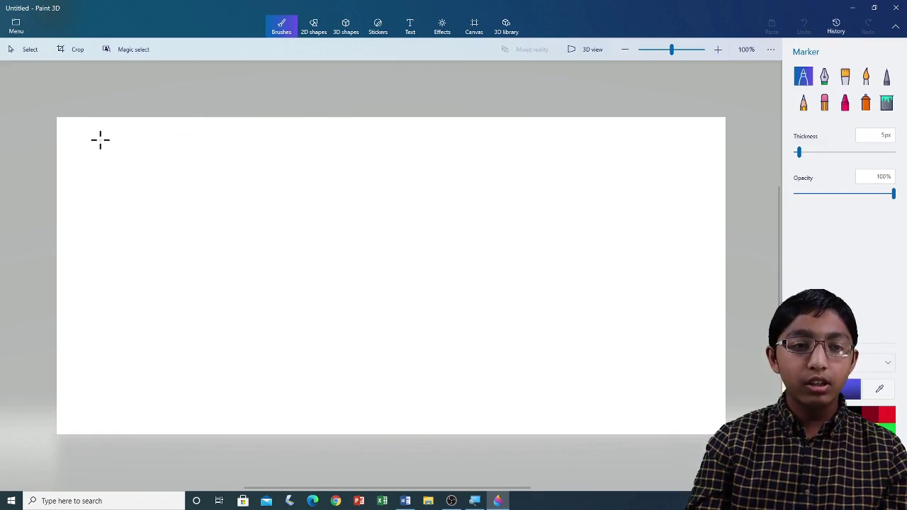
{"action": "mouse_move", "coordinate": [100, 141]}
{"action": "left_mouse_down"}
{"action": "mouse_move", "coordinate": [92, 204]}
{"action": "mouse_move", "coordinate": [153, 203]}
{"action": "mouse_move", "coordinate": [151, 144]}
{"action": "mouse_move", "coordinate": [97, 141]}
{"action": "left_mouse_up"}
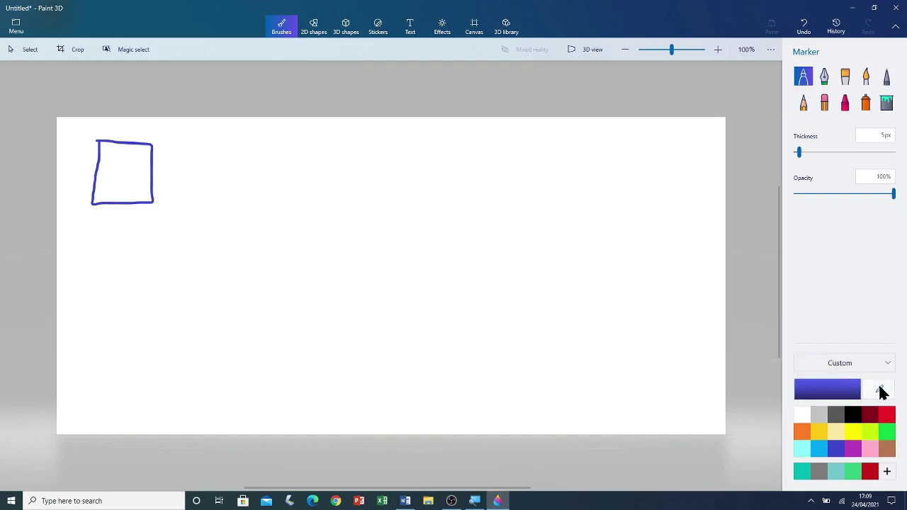
Add a custom light green colour, hex 99d14a (red 153, green 209, blue 74), to the palette.
{"action": "left_click", "coordinate": [888, 471]}
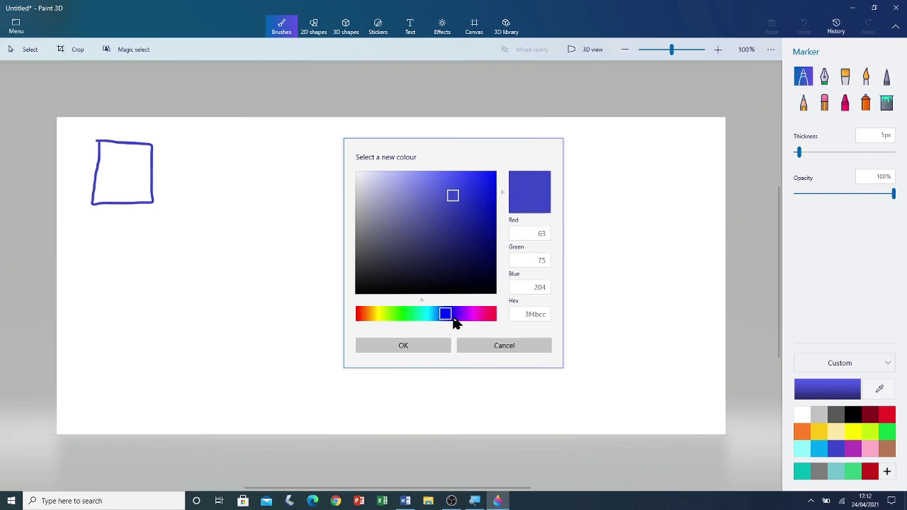
{"action": "left_click_drag", "start_coordinate": [448, 319], "coordinate": [393, 314]}
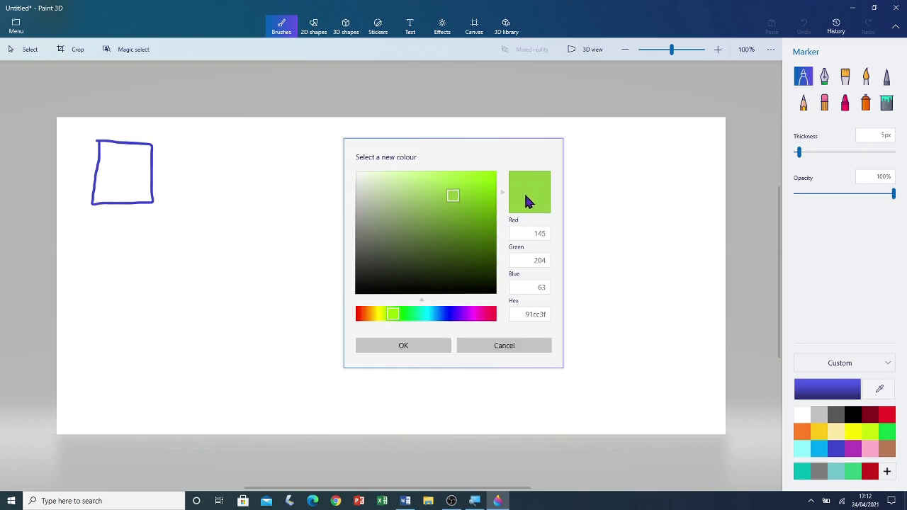
{"action": "left_click", "coordinate": [453, 198]}
{"action": "mouse_move", "coordinate": [454, 198]}
{"action": "left_mouse_down"}
{"action": "mouse_move", "coordinate": [435, 190]}
{"action": "mouse_move", "coordinate": [443, 204]}
{"action": "left_mouse_up"}
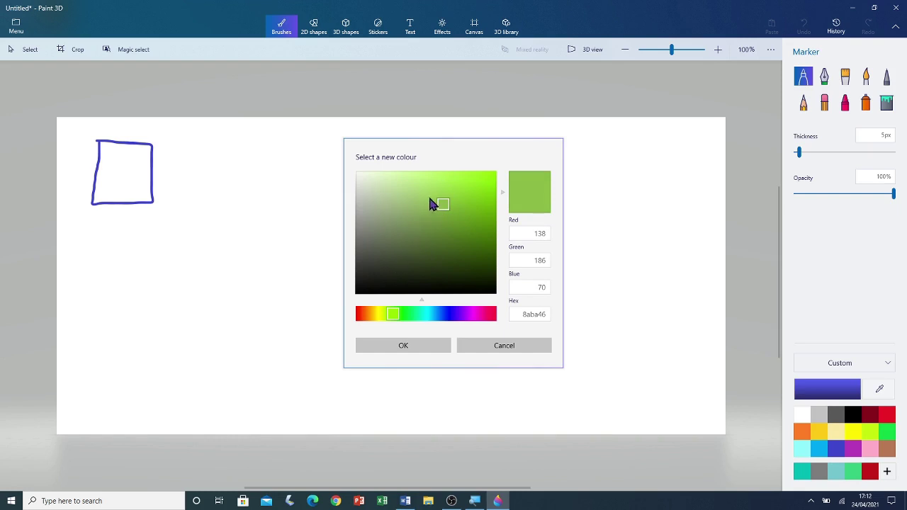
{"action": "left_click", "coordinate": [442, 208]}
{"action": "left_click_drag", "start_coordinate": [443, 207], "coordinate": [454, 234]}
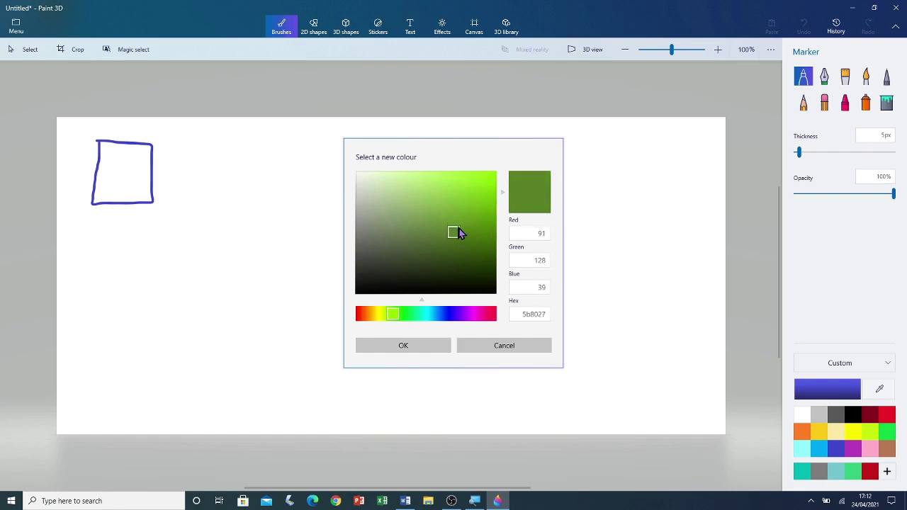
{"action": "left_click_drag", "start_coordinate": [456, 234], "coordinate": [397, 174]}
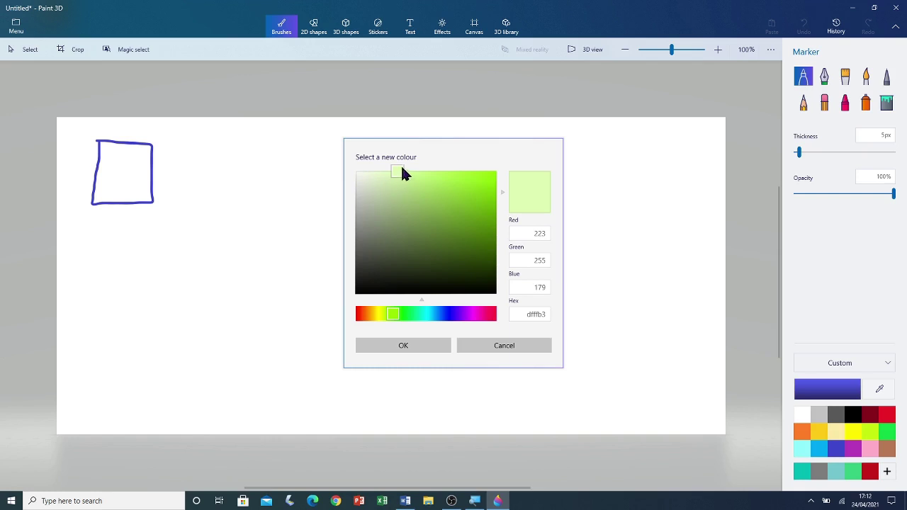
{"action": "left_click_drag", "start_coordinate": [397, 170], "coordinate": [449, 199]}
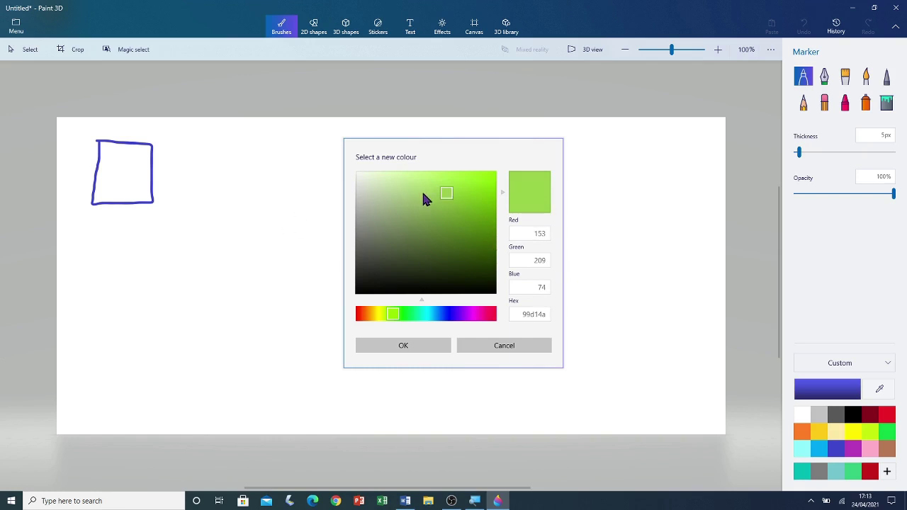
{"action": "left_click", "coordinate": [420, 350]}
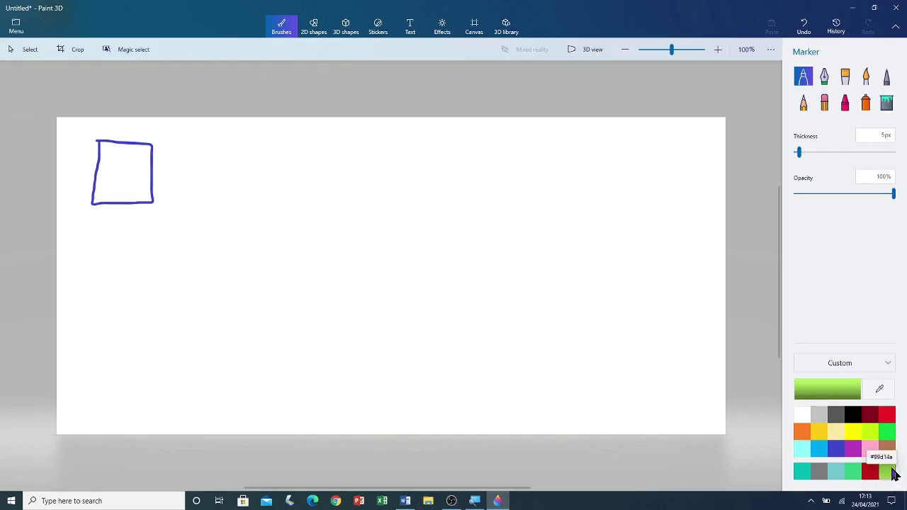
Draw a second square with the Marker in the custom light green, to the right of the blue square.
{"action": "left_click", "coordinate": [890, 472]}
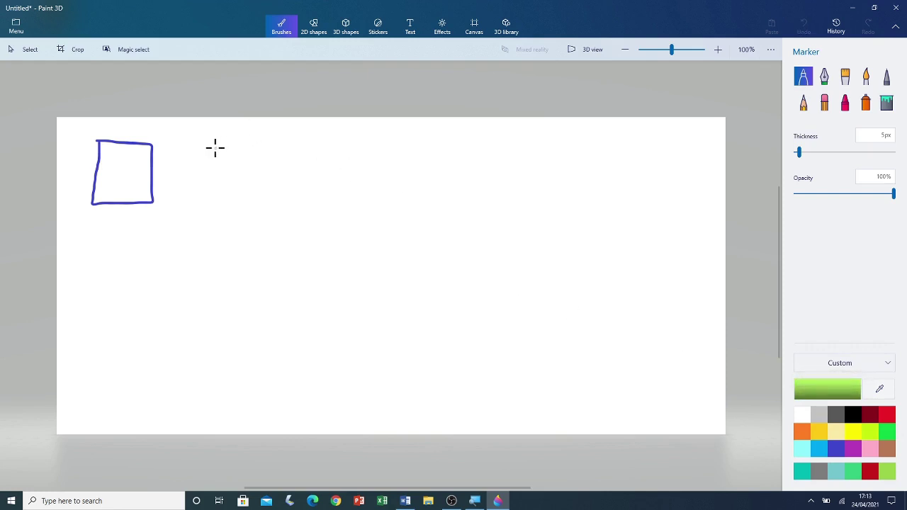
{"action": "left_click_drag", "start_coordinate": [214, 195], "coordinate": [269, 197]}
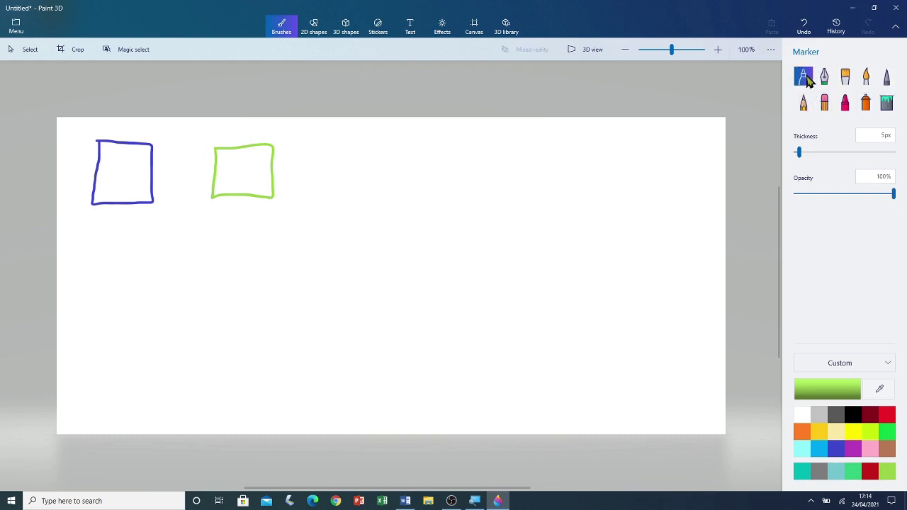
Paint two parallel vertical light green strokes with the 50px Oil brush to the right of the green square.
{"action": "left_click", "coordinate": [845, 77]}
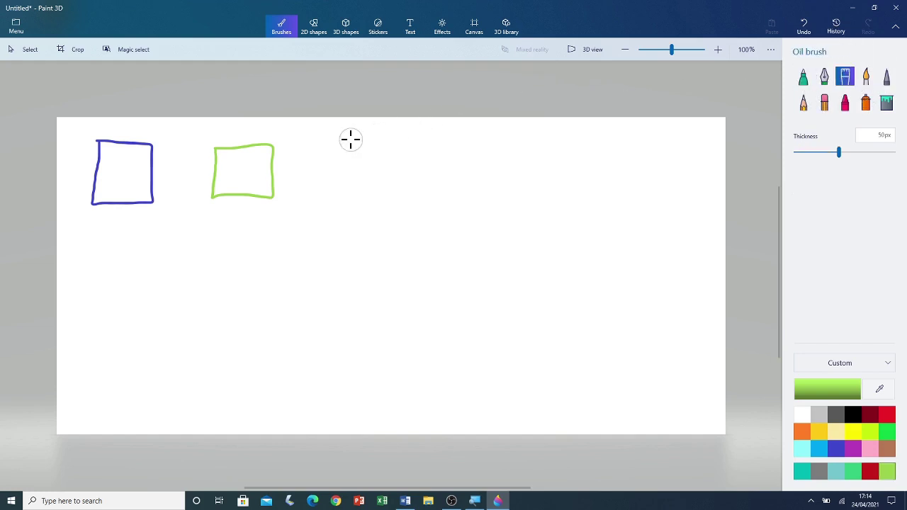
{"action": "left_click_drag", "start_coordinate": [348, 142], "coordinate": [343, 220]}
{"action": "left_click_drag", "start_coordinate": [400, 136], "coordinate": [398, 163]}
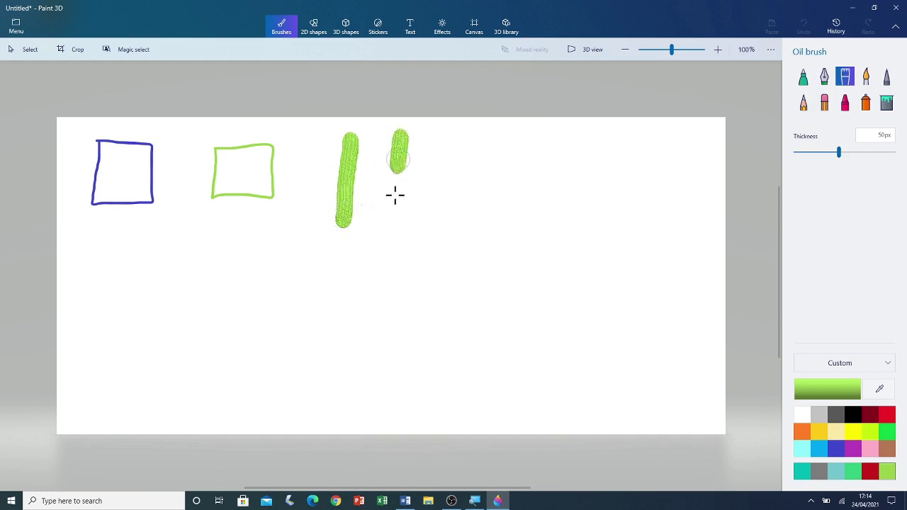
{"action": "left_click_drag", "start_coordinate": [395, 196], "coordinate": [394, 219]}
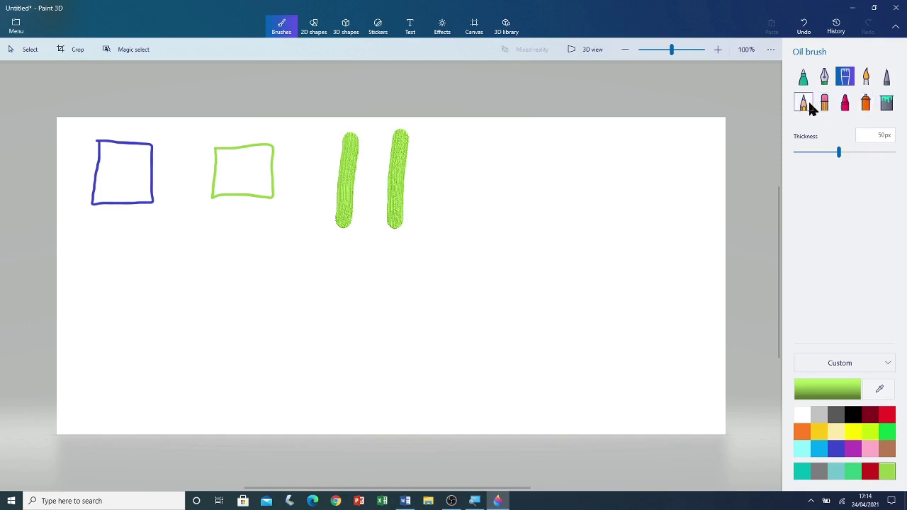
Erase the right-hand oil brush stroke completely with the Eraser.
{"action": "left_click", "coordinate": [825, 104]}
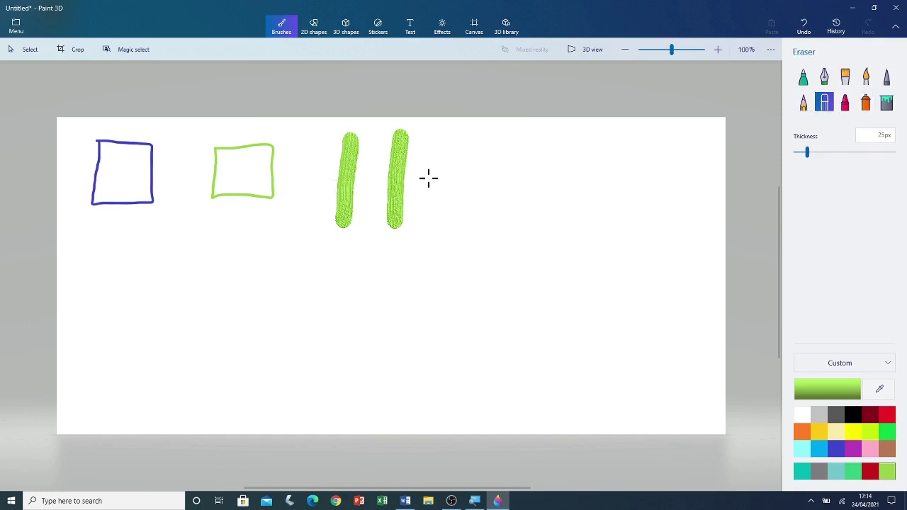
{"action": "left_click", "coordinate": [423, 133]}
{"action": "mouse_move", "coordinate": [400, 236]}
{"action": "left_mouse_down"}
{"action": "mouse_move", "coordinate": [406, 122]}
{"action": "mouse_move", "coordinate": [385, 238]}
{"action": "mouse_move", "coordinate": [393, 254]}
{"action": "mouse_move", "coordinate": [395, 139]}
{"action": "mouse_move", "coordinate": [402, 171]}
{"action": "left_mouse_up"}
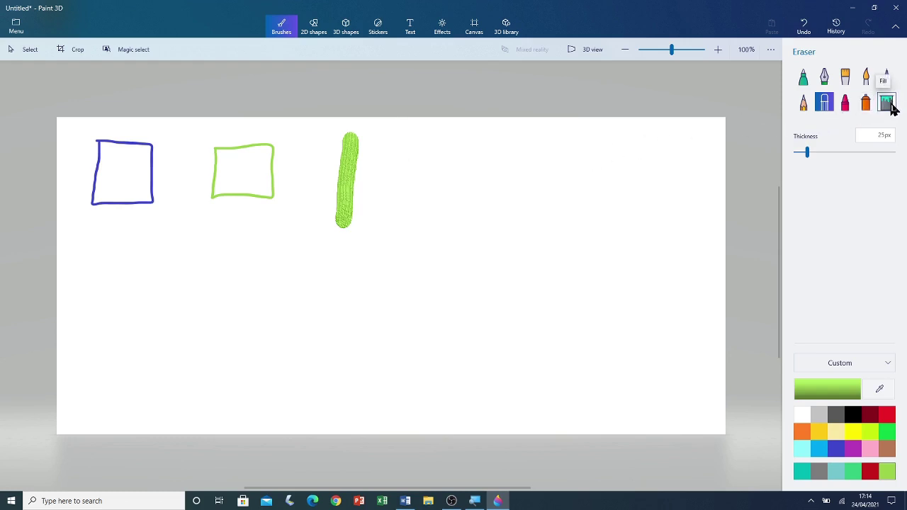
Fill the inside of the blue-outlined square with gold using the Fill tool.
{"action": "left_click", "coordinate": [887, 103]}
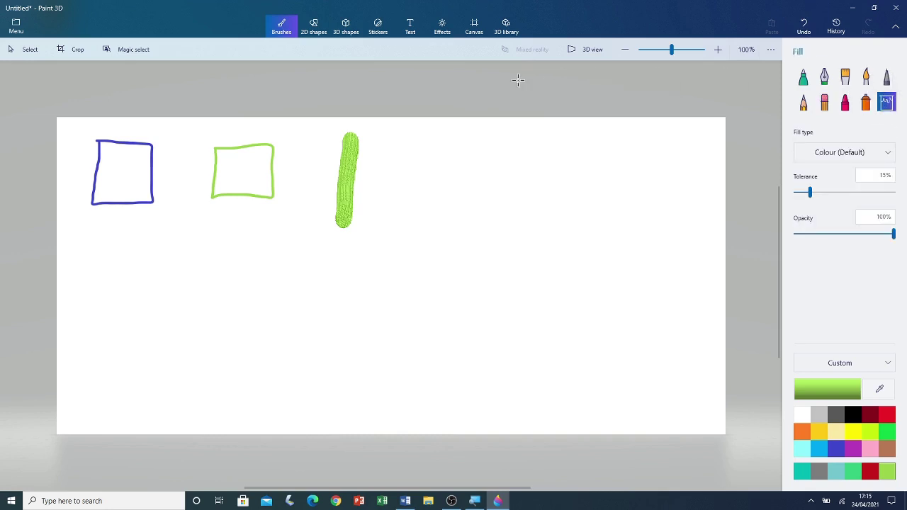
{"action": "left_click", "coordinate": [822, 438]}
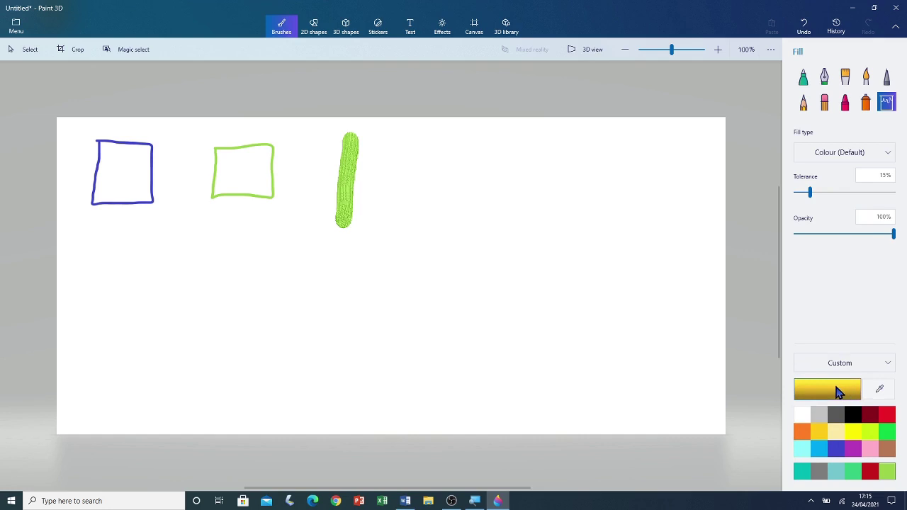
{"action": "left_click", "coordinate": [122, 170]}
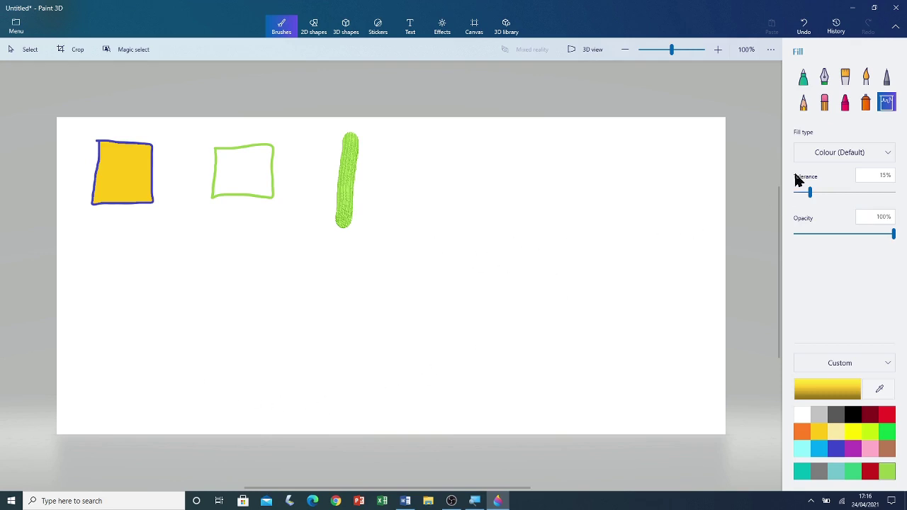
Draw a black right triangle with the Marker beside the oil brush stroke, leaving a gap at its top corner.
{"action": "left_click", "coordinate": [805, 80]}
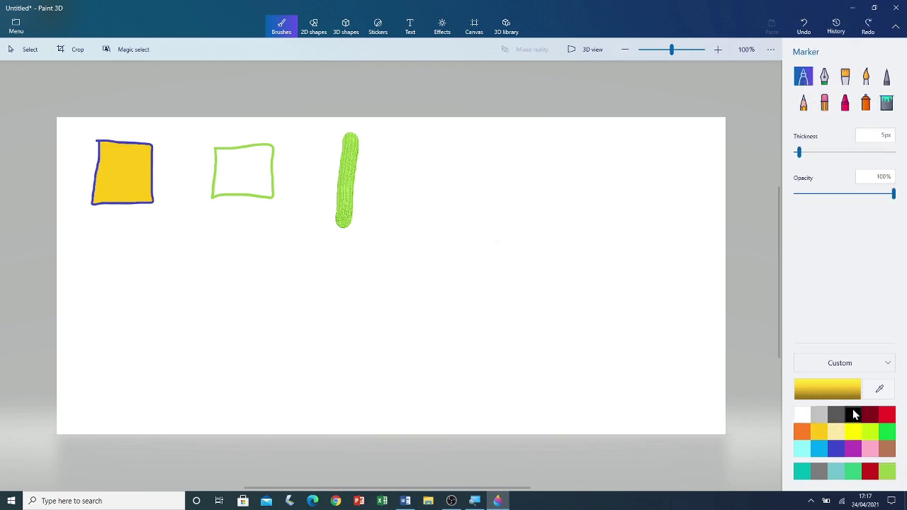
{"action": "left_click", "coordinate": [854, 413]}
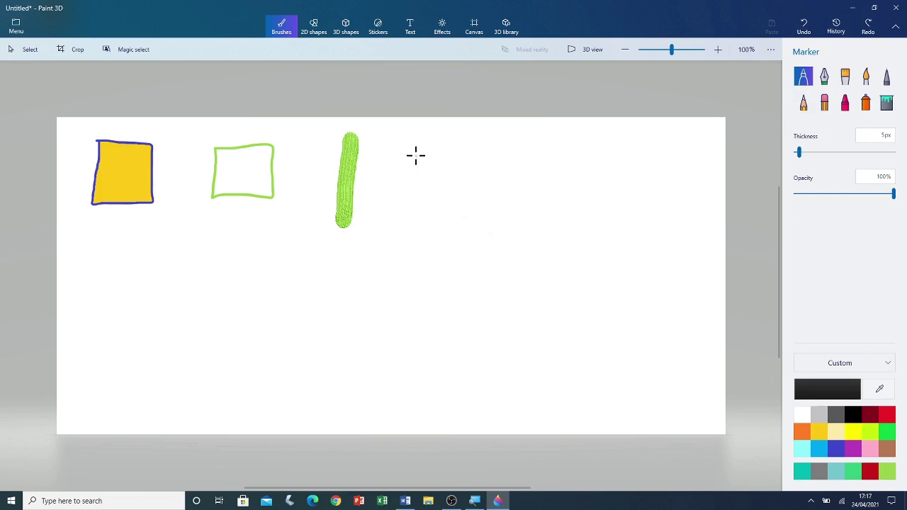
{"action": "mouse_move", "coordinate": [413, 191]}
{"action": "left_mouse_down"}
{"action": "mouse_move", "coordinate": [498, 194]}
{"action": "mouse_move", "coordinate": [436, 163]}
{"action": "left_mouse_up"}
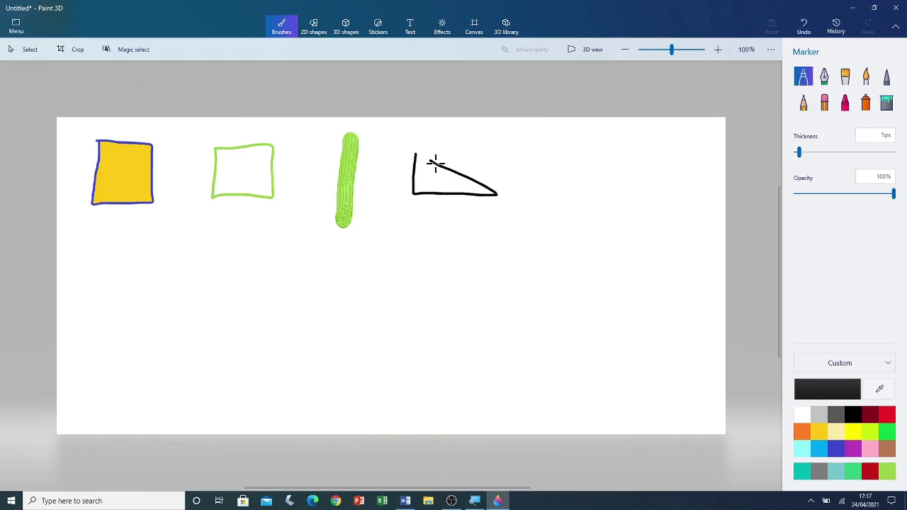
Try to fill the unclosed triangle with red, and undo the fill.
{"action": "left_click", "coordinate": [885, 107]}
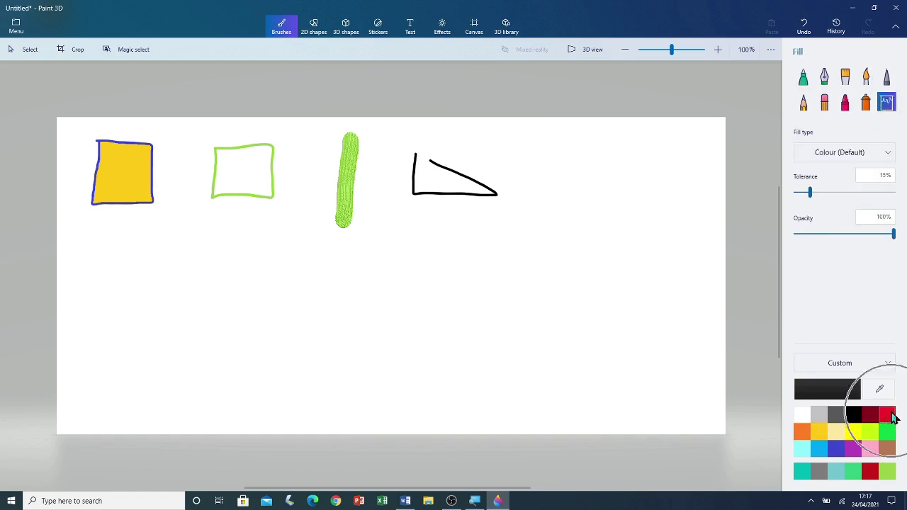
{"action": "left_click", "coordinate": [889, 416]}
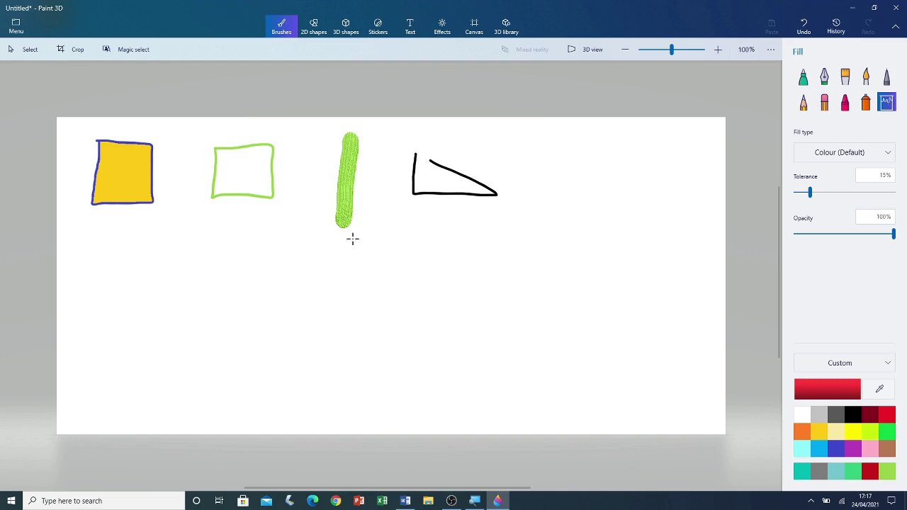
{"action": "left_click", "coordinate": [433, 178]}
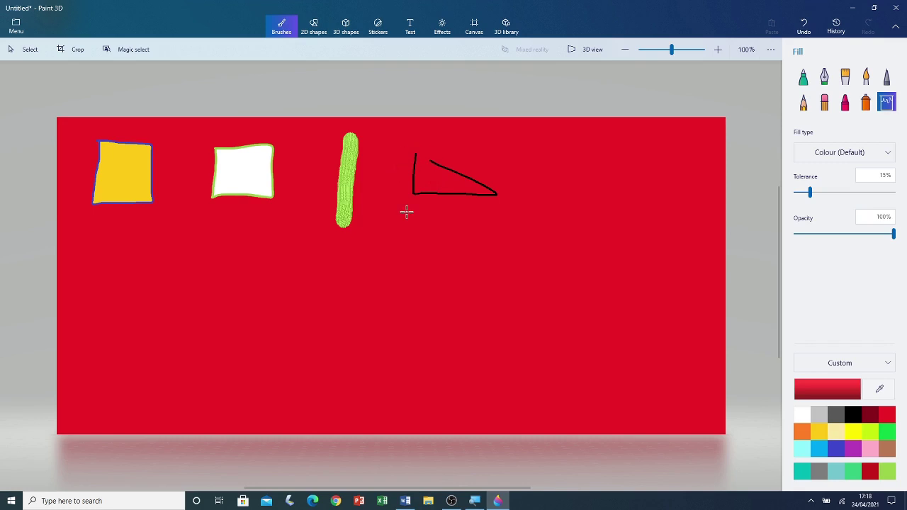
{"action": "left_click", "coordinate": [803, 32]}
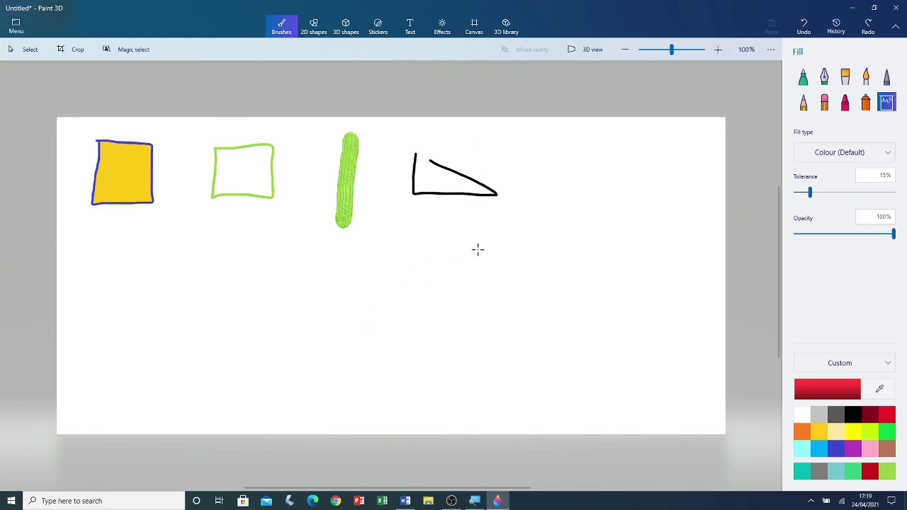
Close the gap at the triangle's top corner with the black Marker.
{"action": "left_click", "coordinate": [801, 81]}
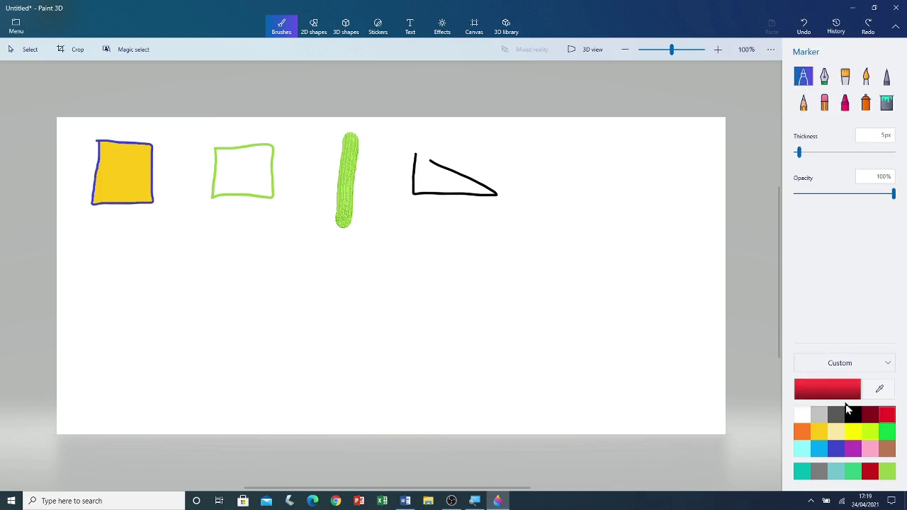
{"action": "left_click", "coordinate": [852, 417]}
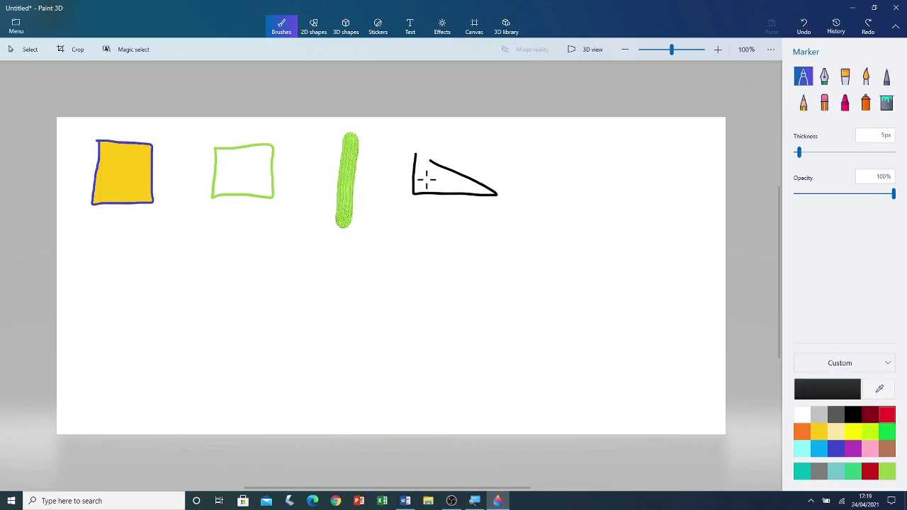
{"action": "left_click_drag", "start_coordinate": [429, 159], "coordinate": [416, 151]}
Fill the closed black-outlined triangle with red using the Fill tool.
{"action": "left_click", "coordinate": [887, 104]}
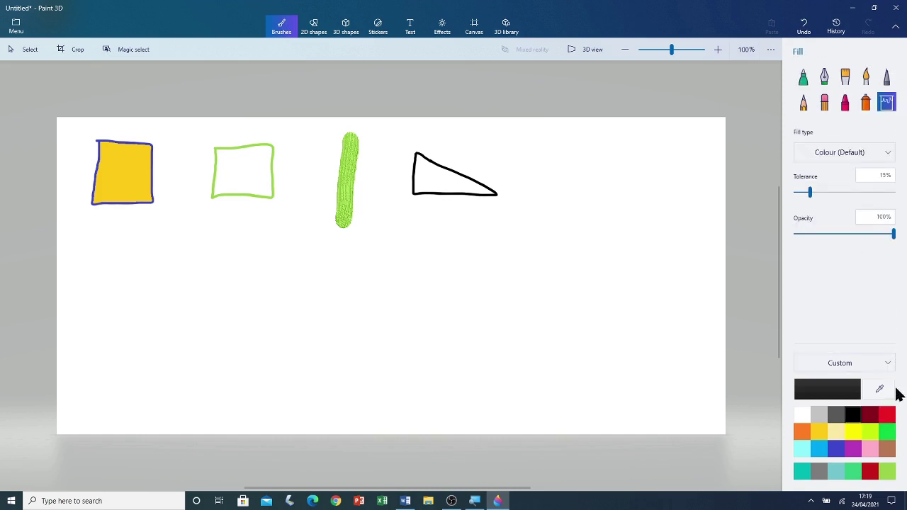
{"action": "left_click", "coordinate": [886, 416]}
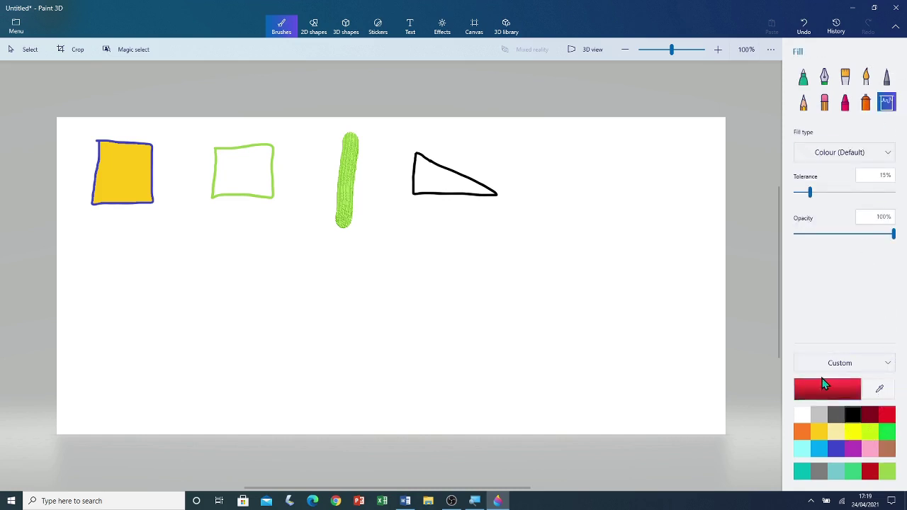
{"action": "left_click", "coordinate": [430, 178]}
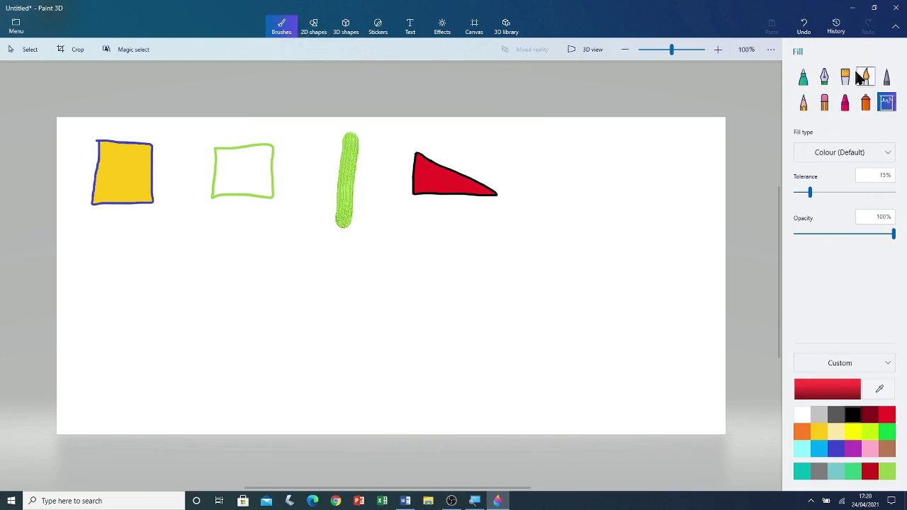
Draw a black 10 px straight line below the gold square and reposition its endpoints so it slopes down under the green square.
{"action": "left_click", "coordinate": [315, 32]}
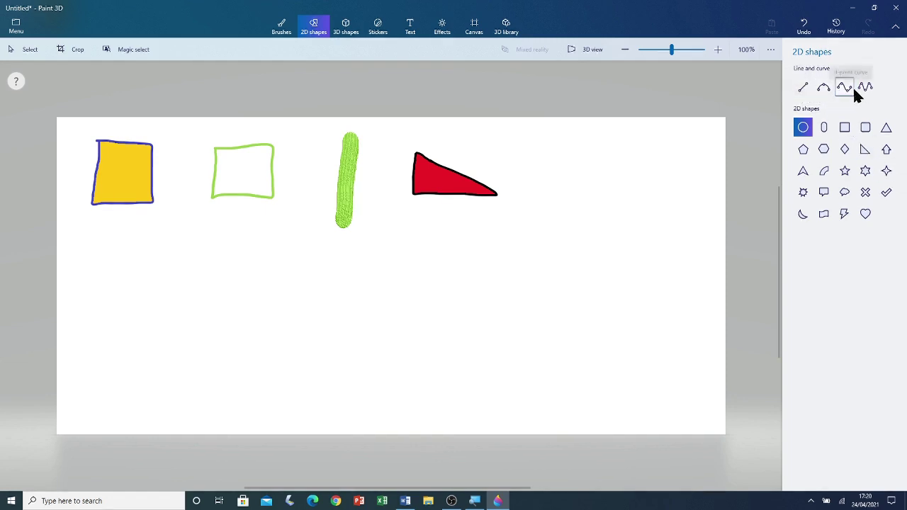
{"action": "left_click", "coordinate": [803, 88]}
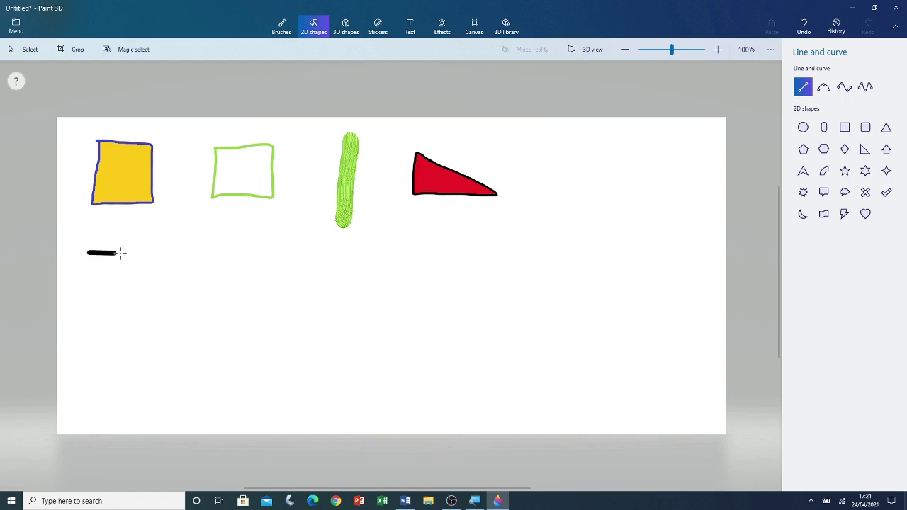
{"action": "mouse_move", "coordinate": [158, 254]}
{"action": "left_mouse_down"}
{"action": "mouse_move", "coordinate": [139, 250]}
{"action": "mouse_move", "coordinate": [142, 225]}
{"action": "mouse_move", "coordinate": [85, 200]}
{"action": "mouse_move", "coordinate": [70, 206]}
{"action": "mouse_move", "coordinate": [57, 256]}
{"action": "mouse_move", "coordinate": [102, 274]}
{"action": "mouse_move", "coordinate": [183, 277]}
{"action": "mouse_move", "coordinate": [140, 264]}
{"action": "mouse_move", "coordinate": [149, 252]}
{"action": "mouse_move", "coordinate": [140, 218]}
{"action": "mouse_move", "coordinate": [154, 258]}
{"action": "mouse_move", "coordinate": [147, 275]}
{"action": "mouse_move", "coordinate": [164, 253]}
{"action": "left_mouse_up"}
{"action": "mouse_move", "coordinate": [165, 253]}
{"action": "left_mouse_down"}
{"action": "mouse_move", "coordinate": [159, 263]}
{"action": "mouse_move", "coordinate": [169, 243]}
{"action": "left_mouse_up"}
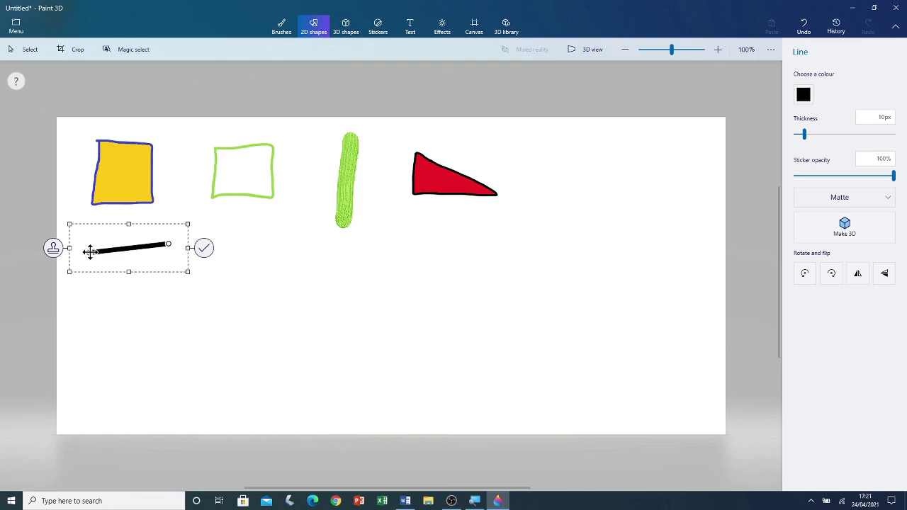
{"action": "left_click_drag", "start_coordinate": [90, 251], "coordinate": [265, 311]}
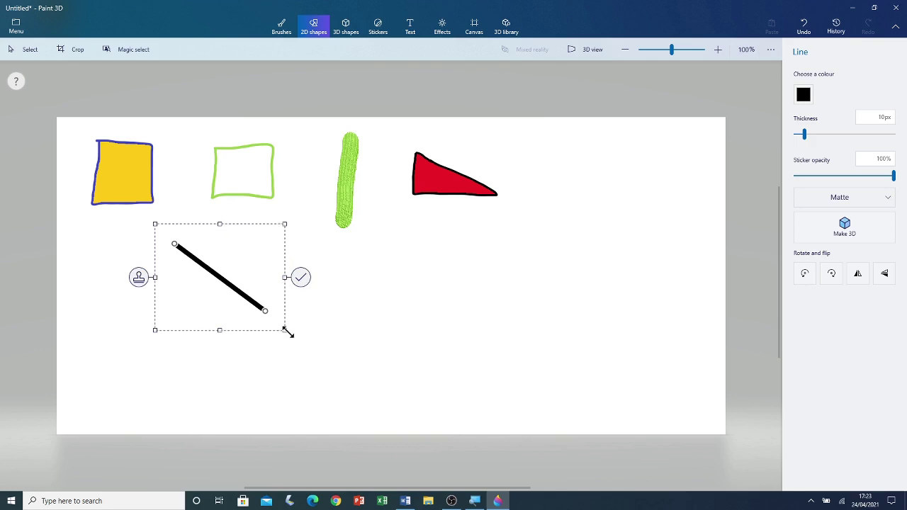
Resize the black straight line and move it to the canvas's lower-right corner.
{"action": "left_click_drag", "start_coordinate": [288, 333], "coordinate": [320, 370]}
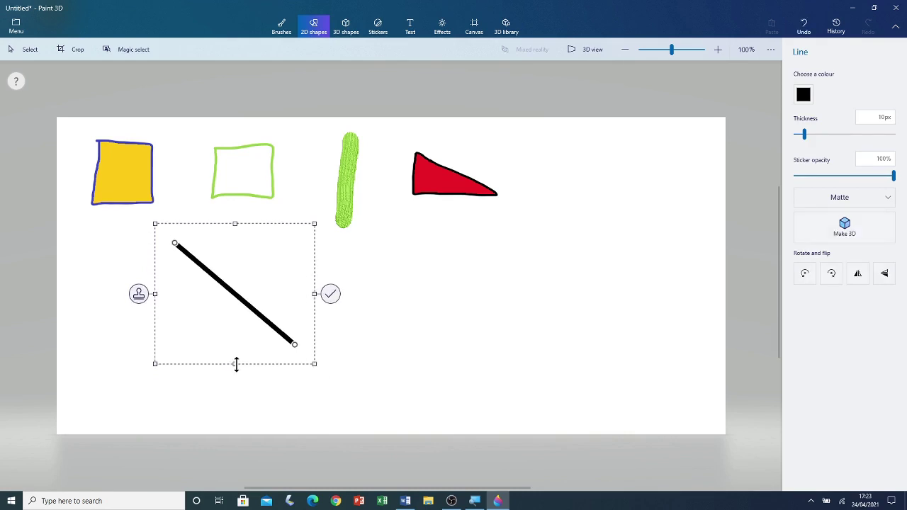
{"action": "left_click_drag", "start_coordinate": [237, 364], "coordinate": [246, 337]}
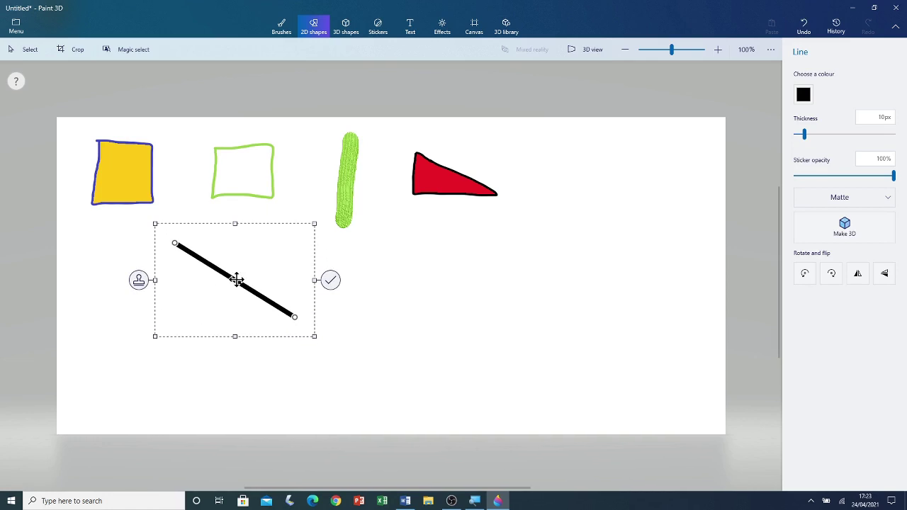
{"action": "left_click_drag", "start_coordinate": [237, 280], "coordinate": [643, 378]}
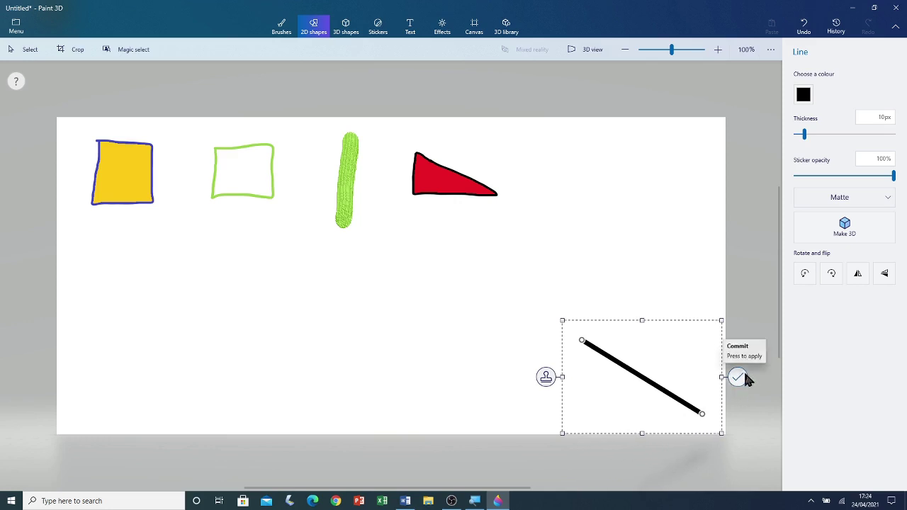
Stamp the line in the canvas's lower-right corner, then move it beneath the gold square and stamp it there.
{"action": "left_click", "coordinate": [545, 376]}
{"action": "left_click_drag", "start_coordinate": [649, 381], "coordinate": [453, 343]}
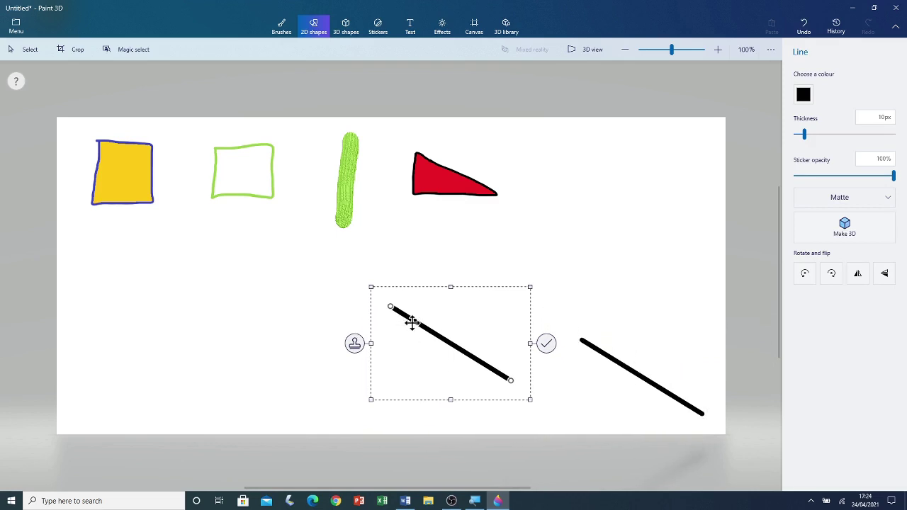
{"action": "left_click_drag", "start_coordinate": [419, 324], "coordinate": [364, 314]}
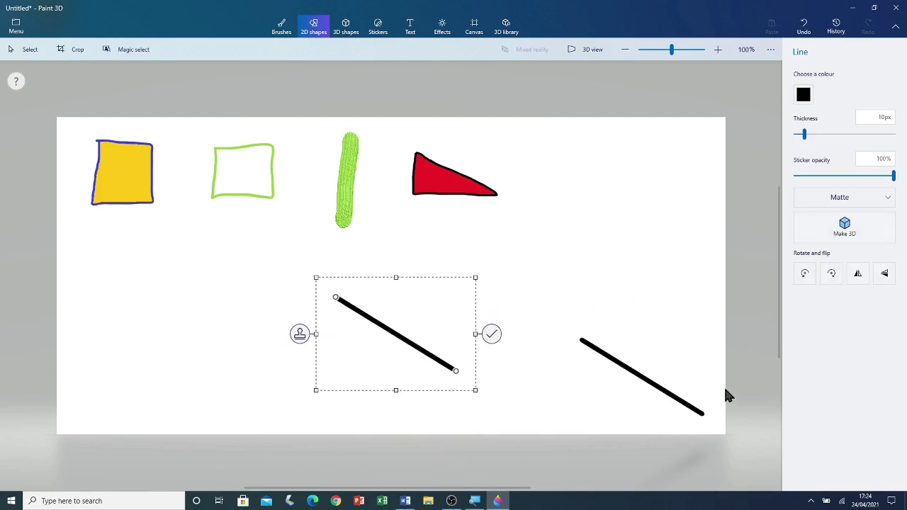
{"action": "left_click_drag", "start_coordinate": [382, 328], "coordinate": [126, 253]}
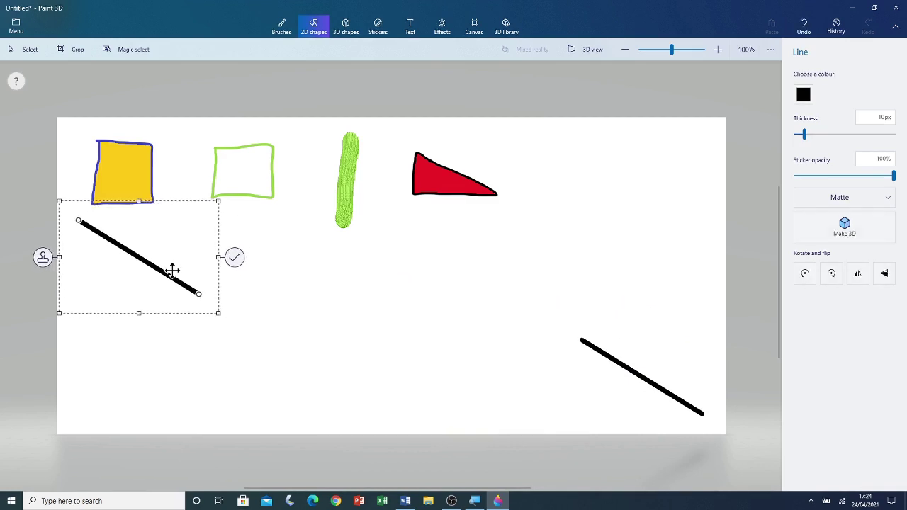
{"action": "left_click", "coordinate": [41, 259]}
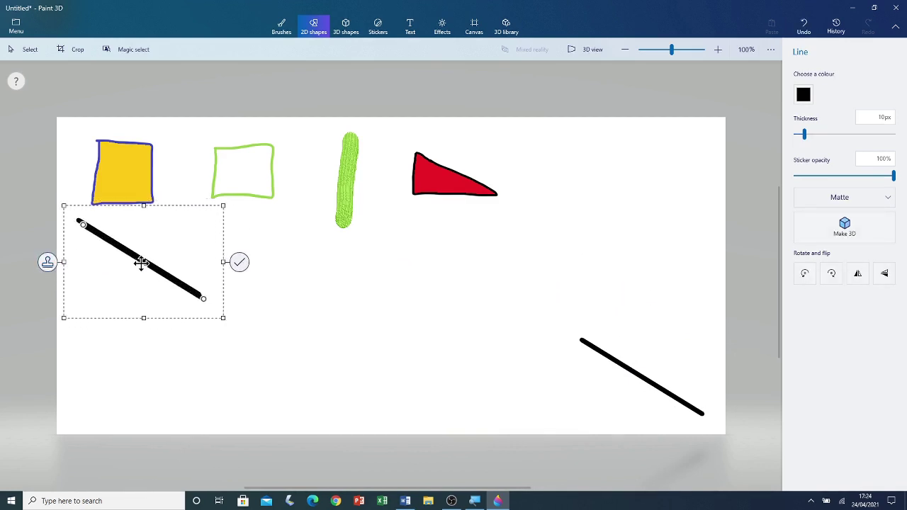
Reshape the line into a shorter upward-sloping one, stamp it below the green square, and commit another copy below the red triangle.
{"action": "left_click_drag", "start_coordinate": [140, 262], "coordinate": [309, 268]}
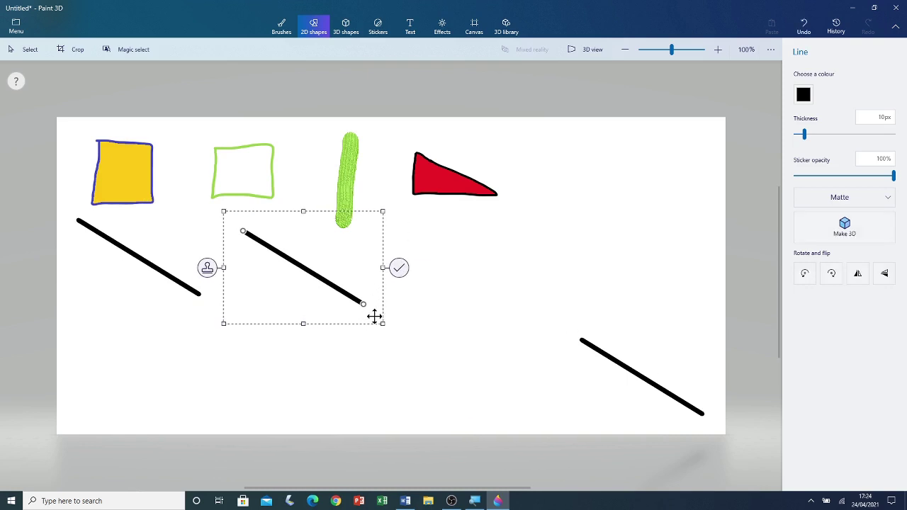
{"action": "left_click_drag", "start_coordinate": [363, 304], "coordinate": [435, 239]}
{"action": "left_click", "coordinate": [226, 279]}
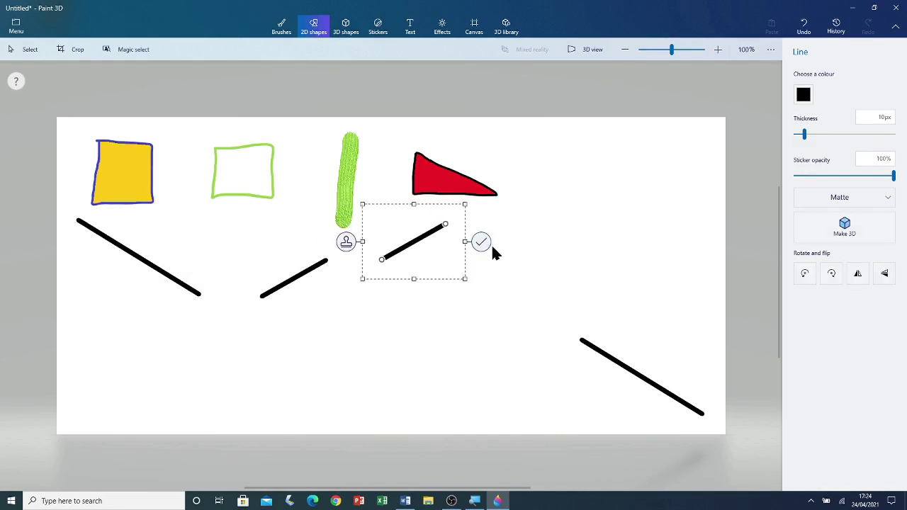
{"action": "left_click", "coordinate": [480, 244]}
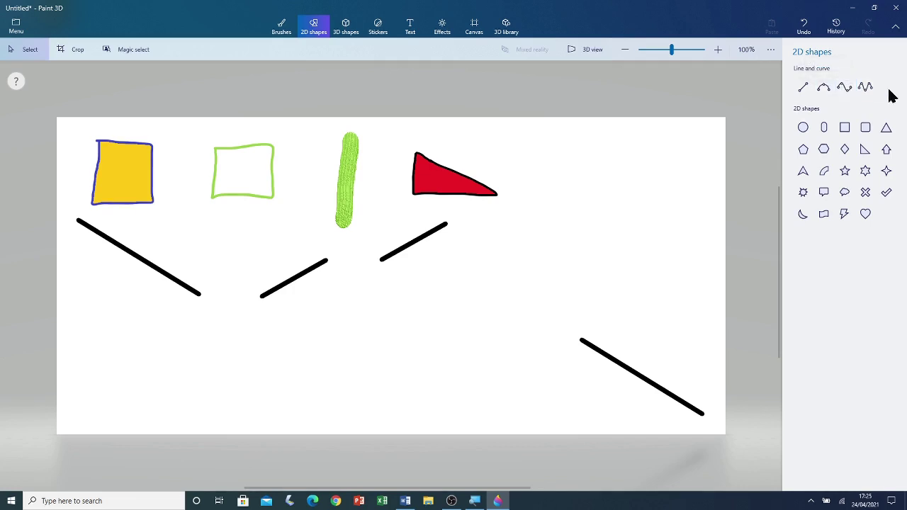
Draw a black 3-point curve, reshape it into a V-like bend, and place it beside the red triangle.
{"action": "left_click", "coordinate": [823, 88]}
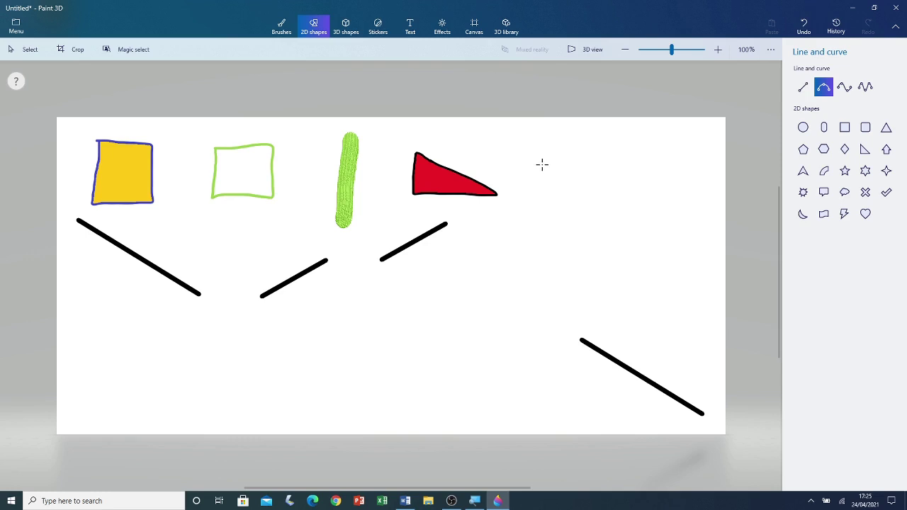
{"action": "left_click_drag", "start_coordinate": [558, 174], "coordinate": [690, 216]}
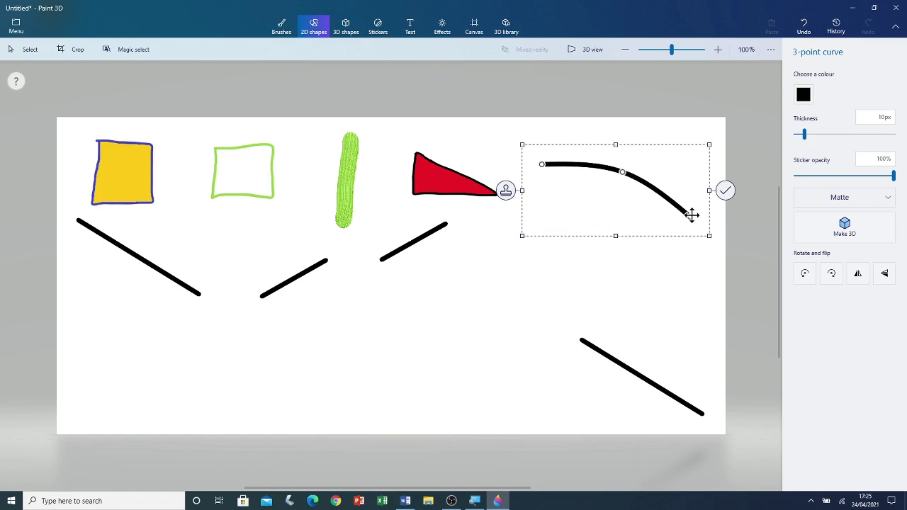
{"action": "left_click_drag", "start_coordinate": [540, 164], "coordinate": [571, 188]}
{"action": "left_click_drag", "start_coordinate": [692, 217], "coordinate": [639, 214]}
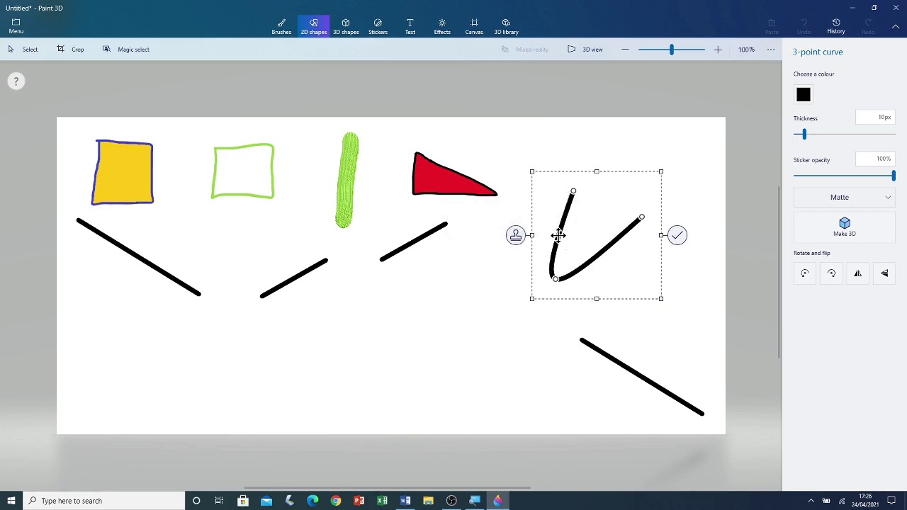
{"action": "left_click_drag", "start_coordinate": [558, 235], "coordinate": [559, 187]}
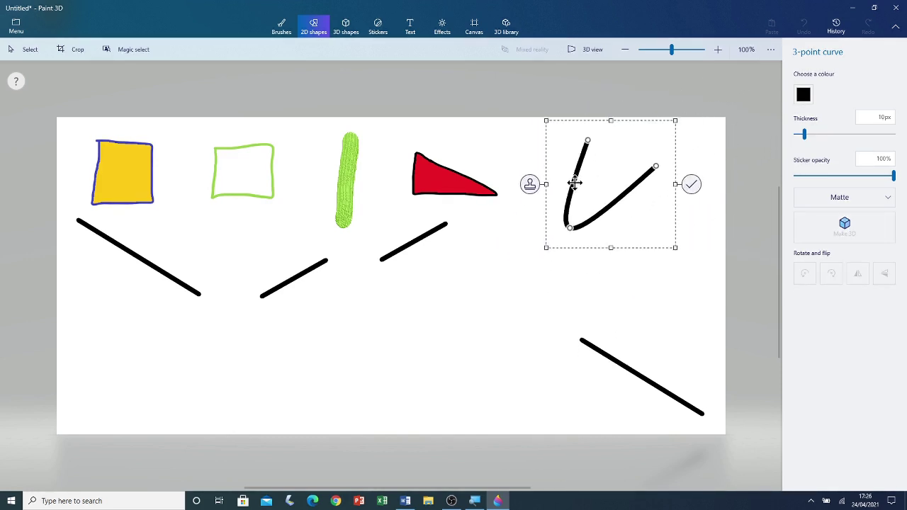
Stamp the 3-point curve, reshape it into a hook, stamp that below the first diagonal line, and commit a copy beside the V-like curve.
{"action": "left_click", "coordinate": [533, 186]}
{"action": "left_click_drag", "start_coordinate": [578, 234], "coordinate": [694, 211]}
{"action": "left_click", "coordinate": [44, 316]}
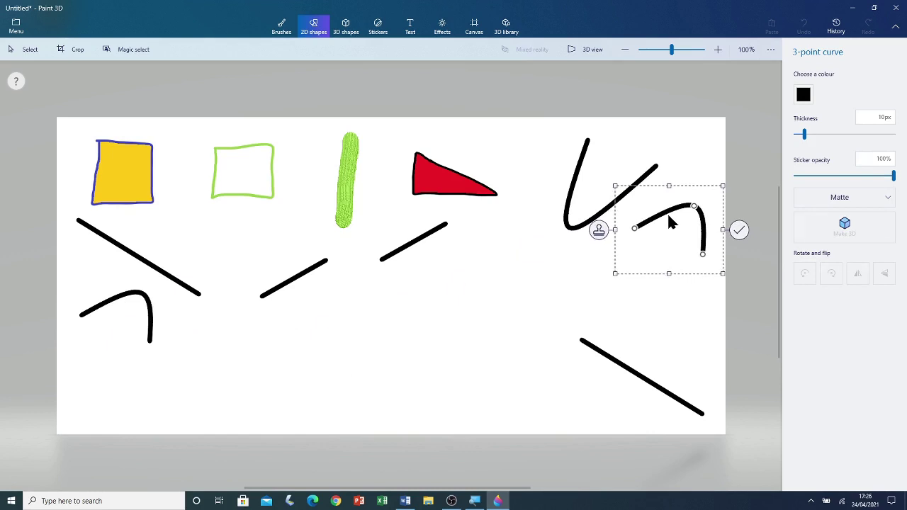
{"action": "left_click", "coordinate": [740, 229]}
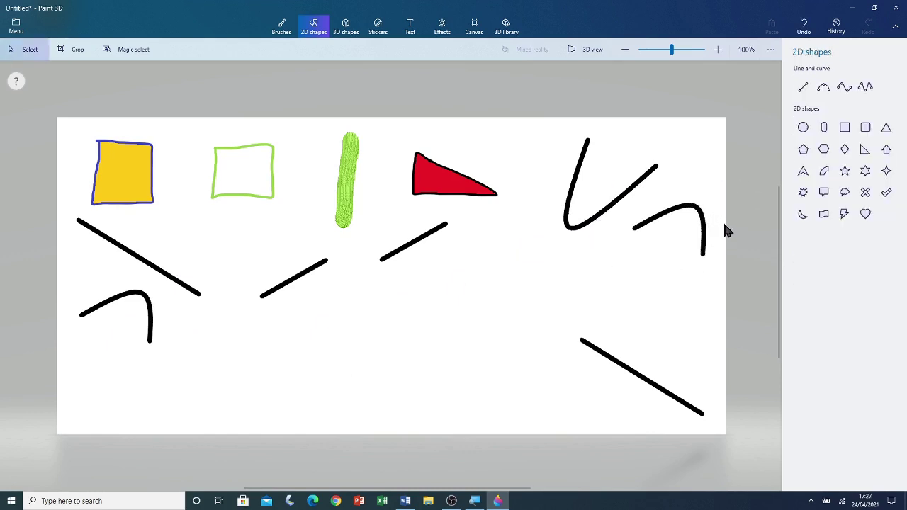
Draw a black 4-point curve near the canvas's lower edge and reshape its points into a symmetrical arch.
{"action": "left_click", "coordinate": [844, 89]}
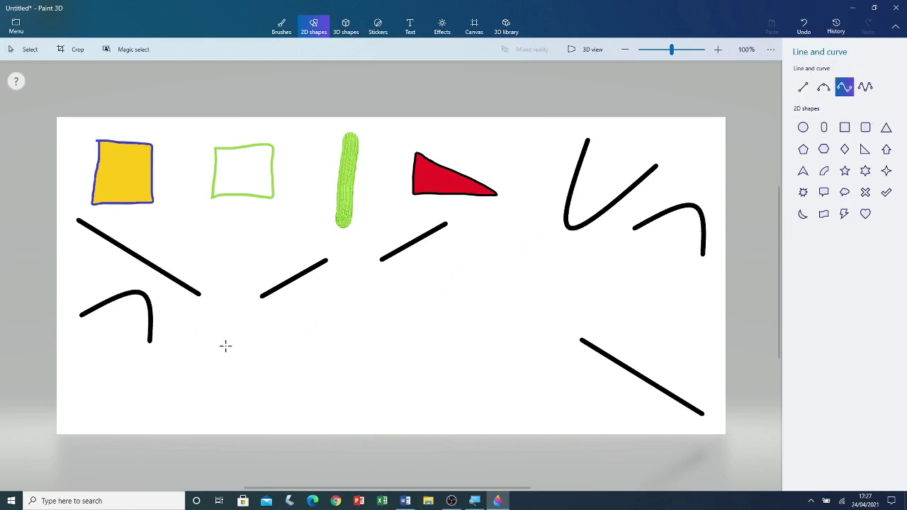
{"action": "left_click_drag", "start_coordinate": [248, 350], "coordinate": [376, 401]}
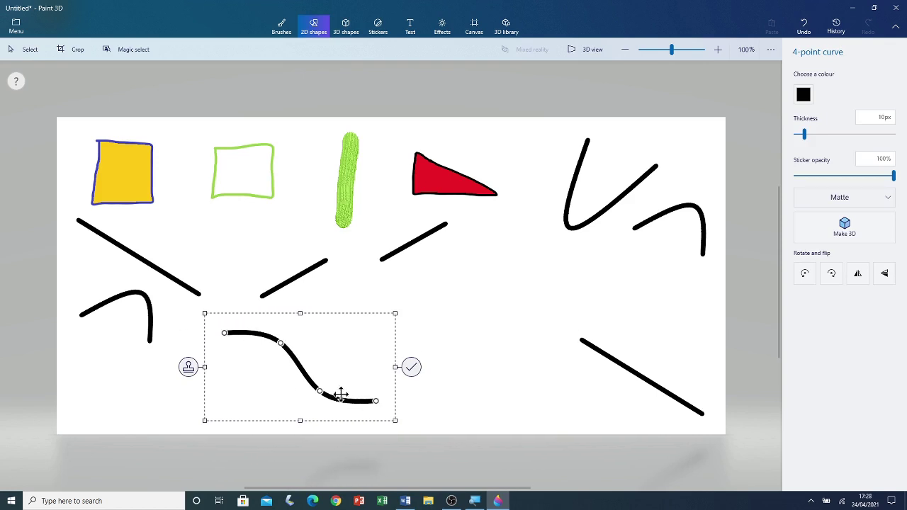
{"action": "left_click_drag", "start_coordinate": [275, 357], "coordinate": [189, 328]}
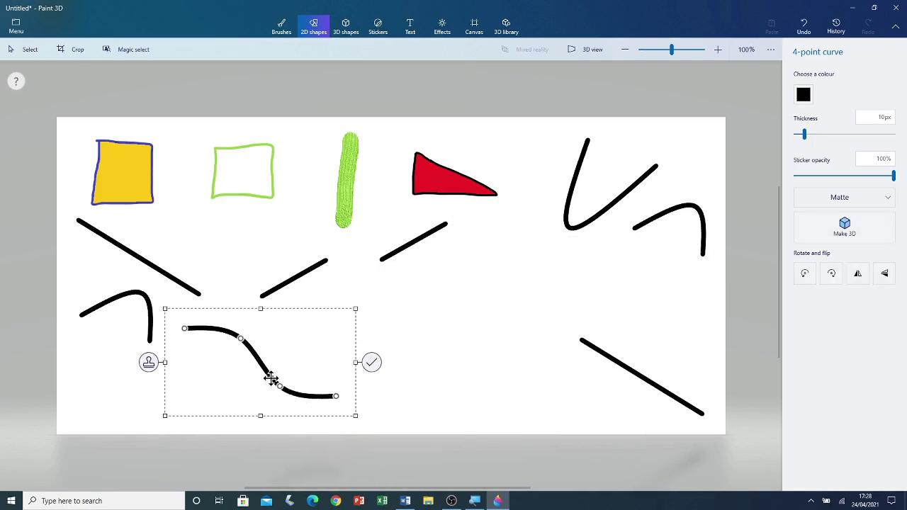
{"action": "left_click_drag", "start_coordinate": [278, 385], "coordinate": [303, 339]}
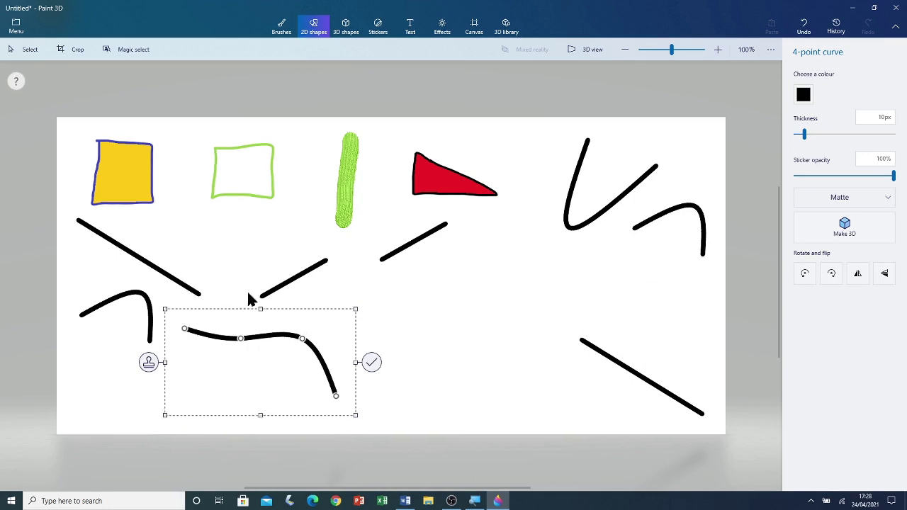
{"action": "left_click_drag", "start_coordinate": [185, 328], "coordinate": [214, 398]}
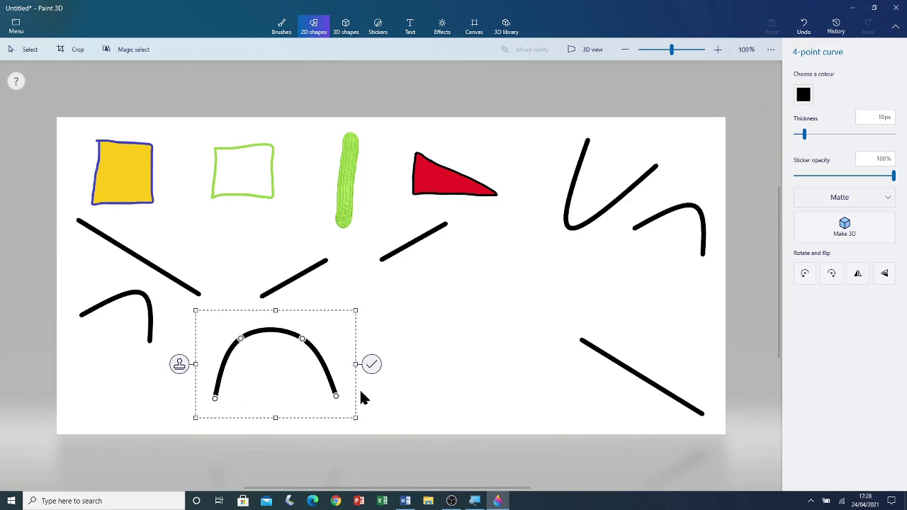
Stamp the arch in place, move its copy above the lower-right diagonal line, and resize it into a wider arch.
{"action": "left_click", "coordinate": [179, 366]}
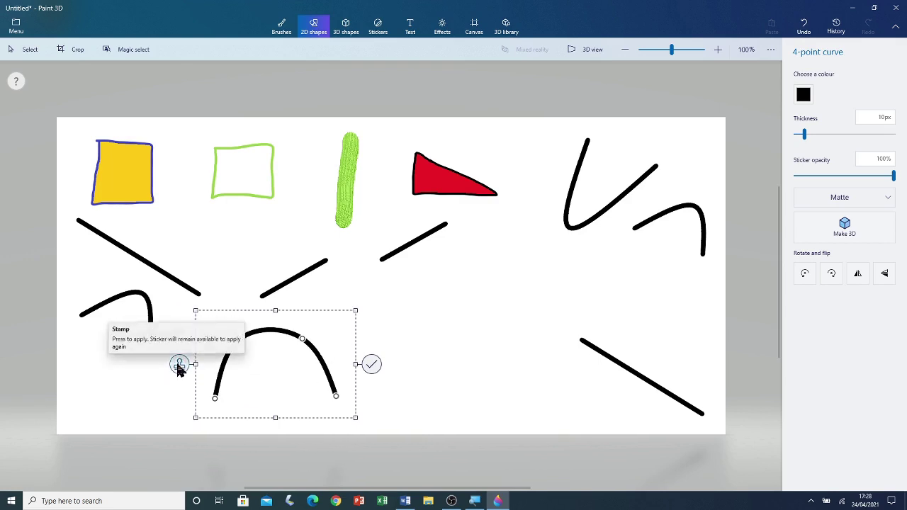
{"action": "left_click_drag", "start_coordinate": [215, 350], "coordinate": [219, 354]}
{"action": "left_click_drag", "start_coordinate": [280, 335], "coordinate": [644, 259]}
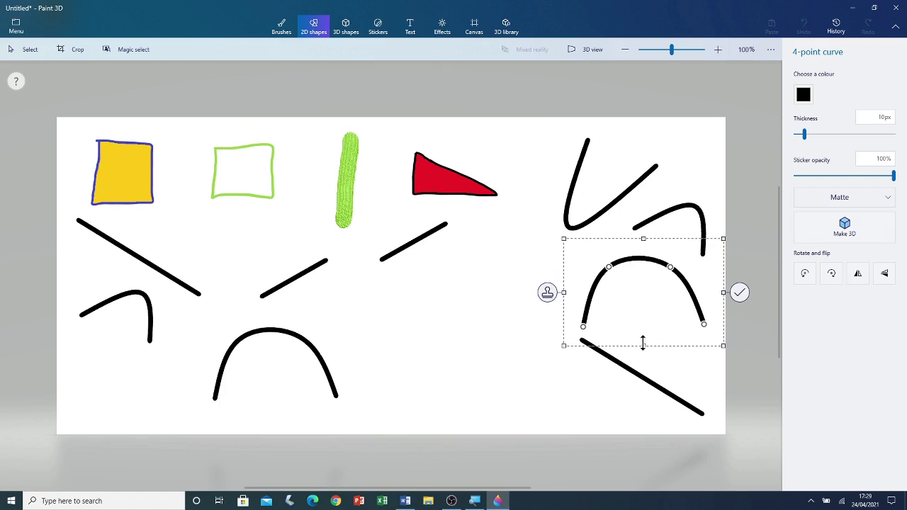
{"action": "left_click_drag", "start_coordinate": [642, 343], "coordinate": [645, 308]}
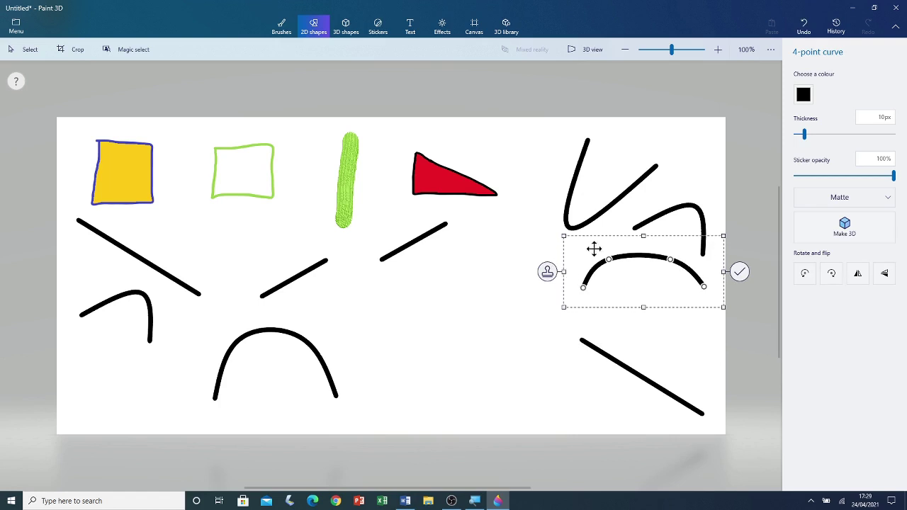
{"action": "left_click_drag", "start_coordinate": [644, 235], "coordinate": [643, 265]}
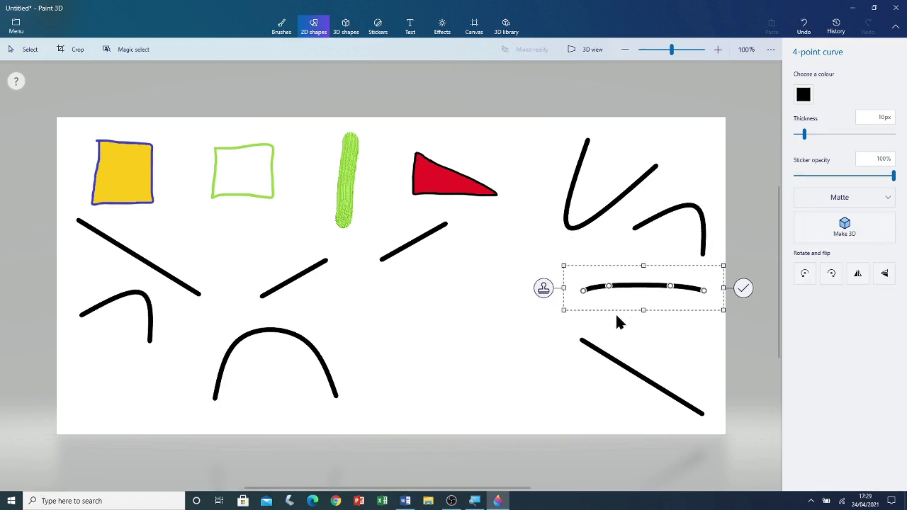
{"action": "left_click_drag", "start_coordinate": [564, 310], "coordinate": [503, 366]}
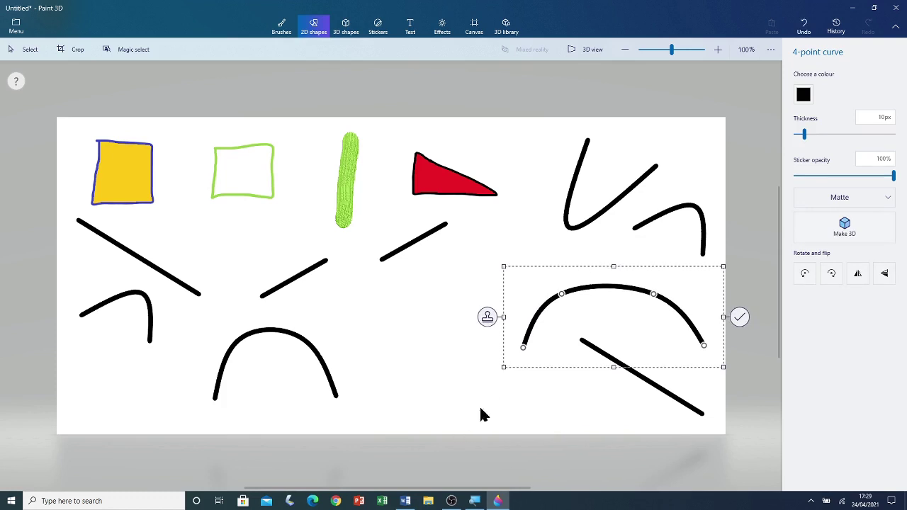
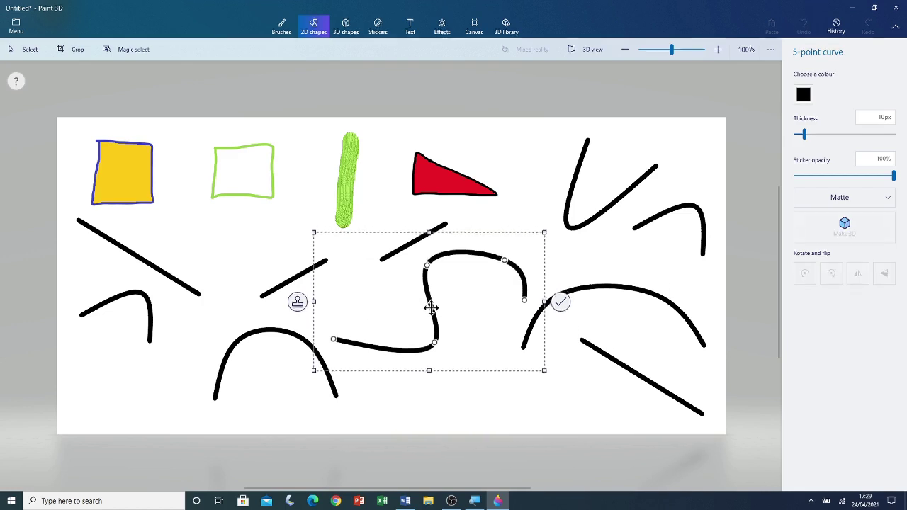
Move the 5-point curve down so that it partly extends beyond the canvas's lower edge.
{"action": "left_click_drag", "start_coordinate": [432, 310], "coordinate": [546, 477]}
{"action": "scroll", "coordinate": [552, 426], "scroll_direction": "down", "scroll_amount": 3}
{"action": "scroll", "coordinate": [532, 403], "scroll_direction": "down", "scroll_amount": 3}
{"action": "scroll", "coordinate": [476, 380], "scroll_direction": "up", "scroll_amount": 3}
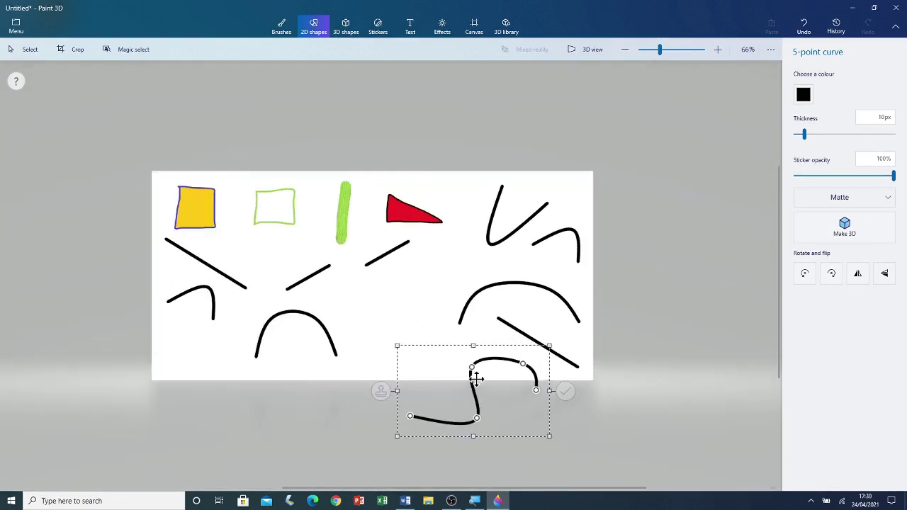
Move the 5-point curve clear of the canvas, flatten and widen it, and place it between the short diagonal lines and the wide arch.
{"action": "left_click_drag", "start_coordinate": [476, 397], "coordinate": [473, 420]}
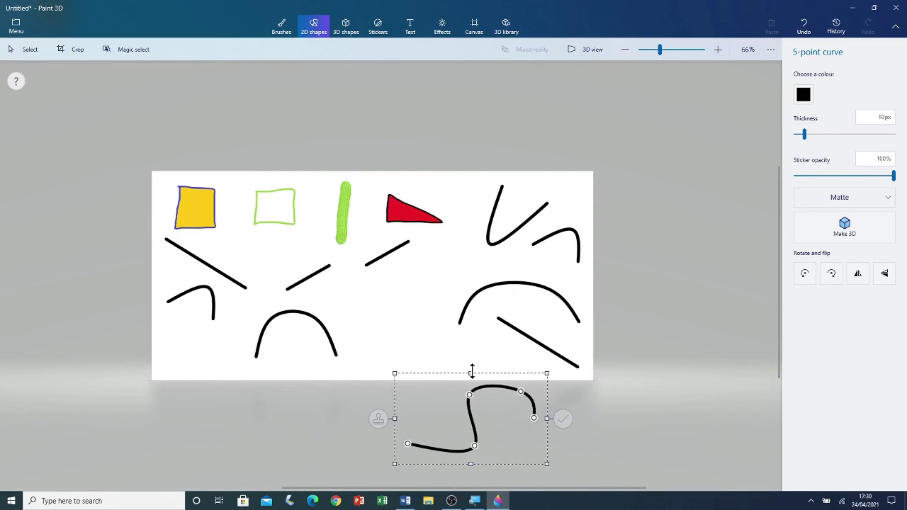
{"action": "scroll", "coordinate": [530, 418], "scroll_direction": "down", "scroll_amount": 3}
{"action": "scroll", "coordinate": [456, 379], "scroll_direction": "up", "scroll_amount": 3}
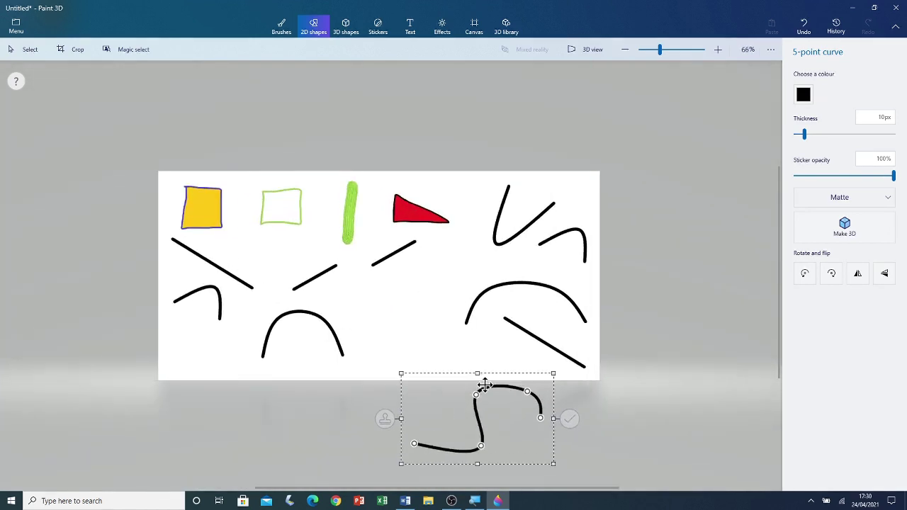
{"action": "left_click_drag", "start_coordinate": [479, 374], "coordinate": [478, 407]}
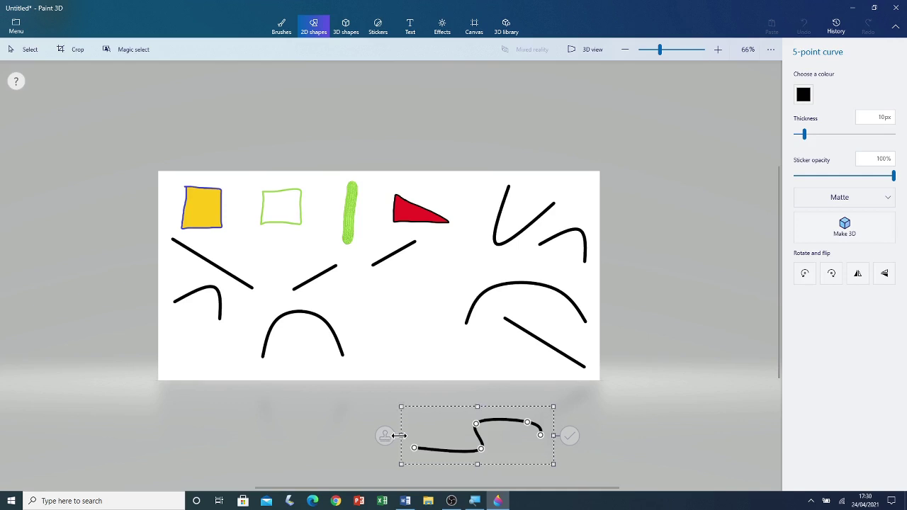
{"action": "left_click_drag", "start_coordinate": [399, 436], "coordinate": [361, 434]}
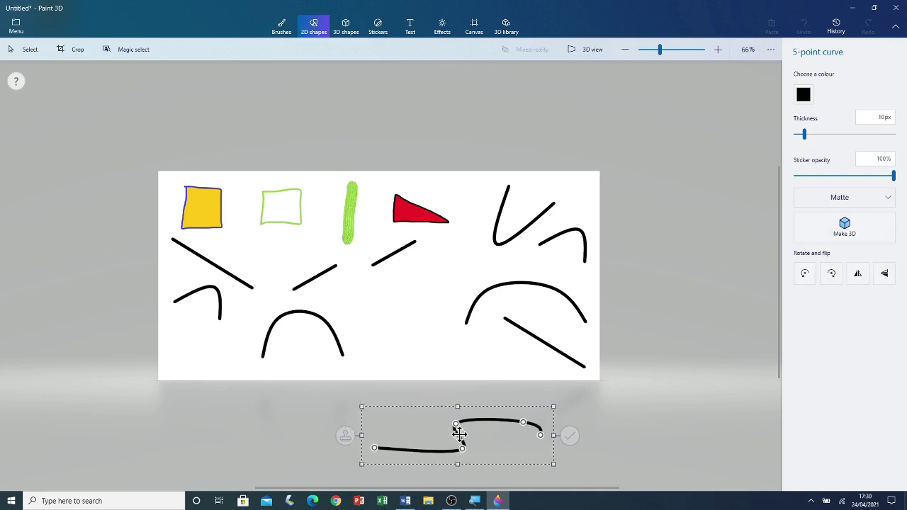
{"action": "left_click_drag", "start_coordinate": [459, 428], "coordinate": [420, 284]}
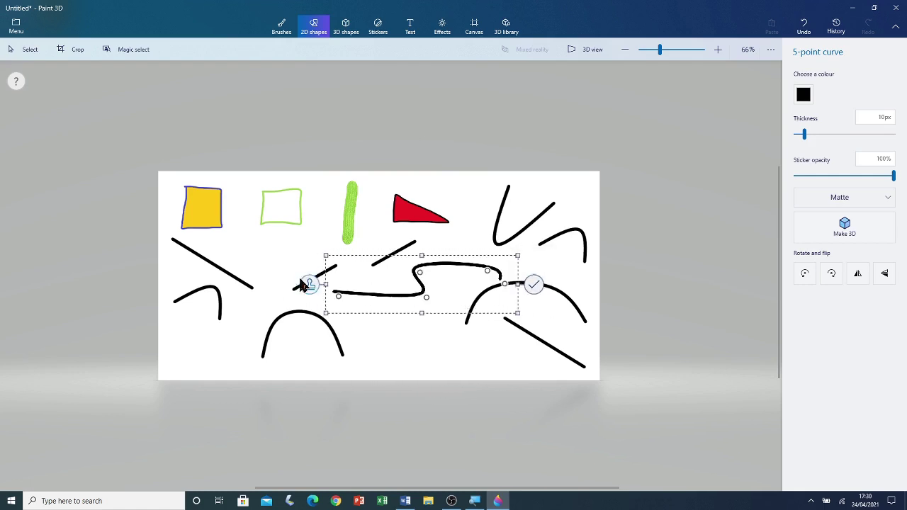
Stamp the 5-point curve, reshape its copy into a shallow wave, and commit it between the narrow arch and the lower-right diagonal line.
{"action": "left_click_drag", "start_coordinate": [398, 295], "coordinate": [382, 383]}
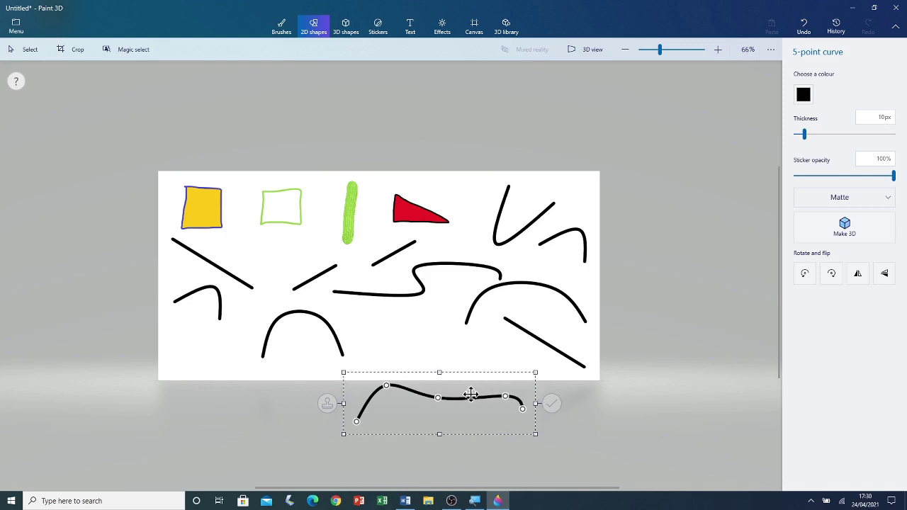
{"action": "left_click_drag", "start_coordinate": [471, 398], "coordinate": [467, 347]}
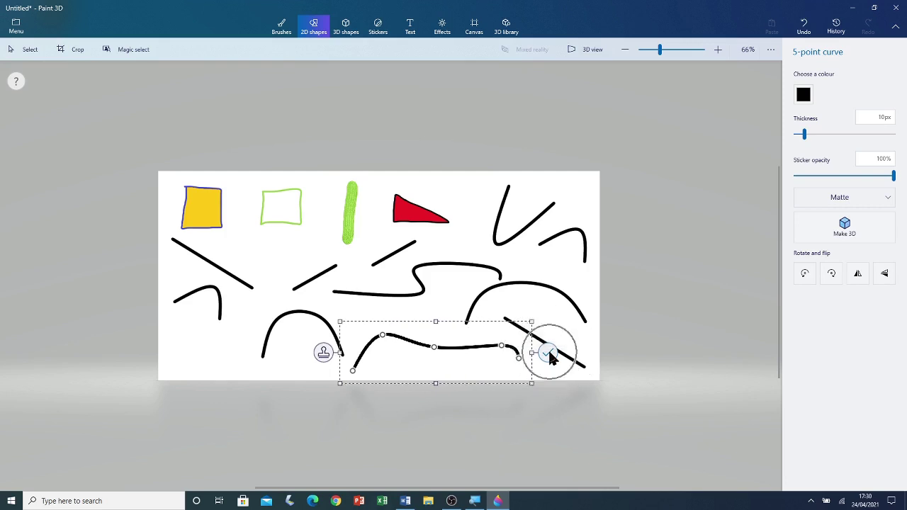
{"action": "left_click", "coordinate": [548, 354]}
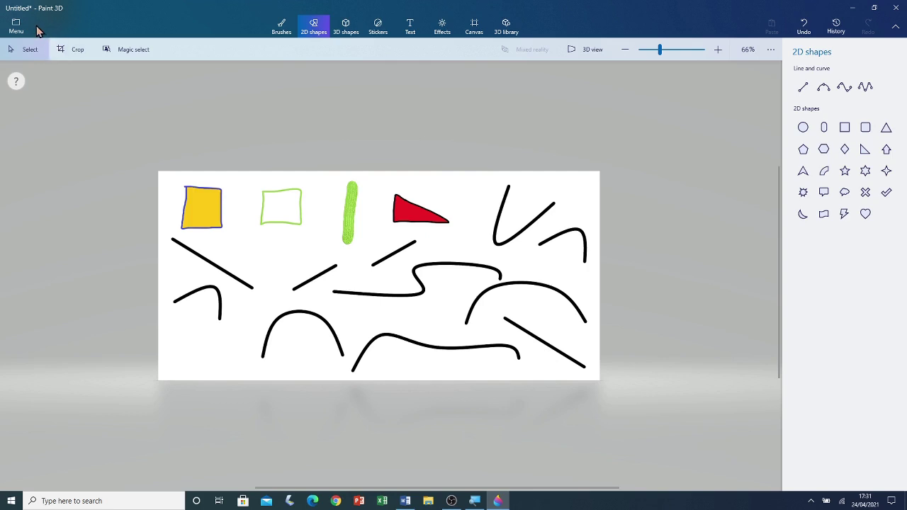
Save the drawing in the Documents folder as a 2D PNG named Sample File 1, and close Paint 3D.
{"action": "left_click", "coordinate": [9, 28]}
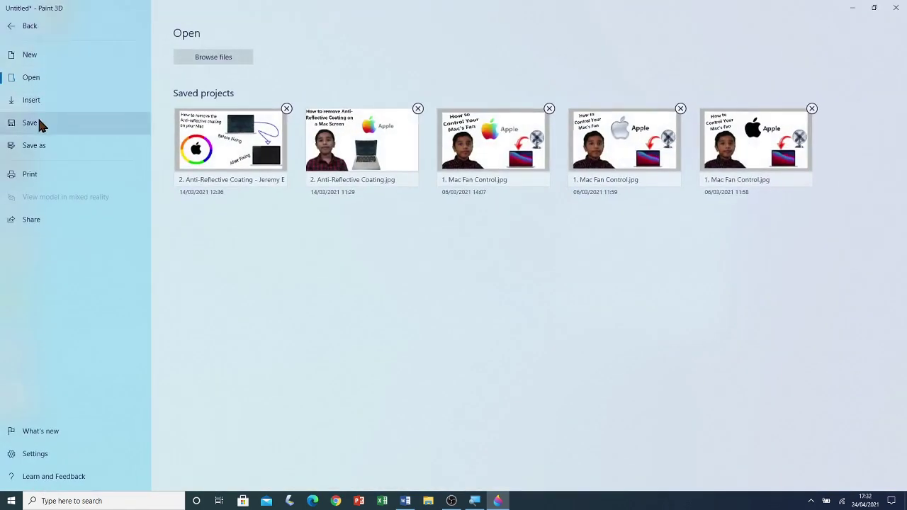
{"action": "left_click", "coordinate": [30, 122]}
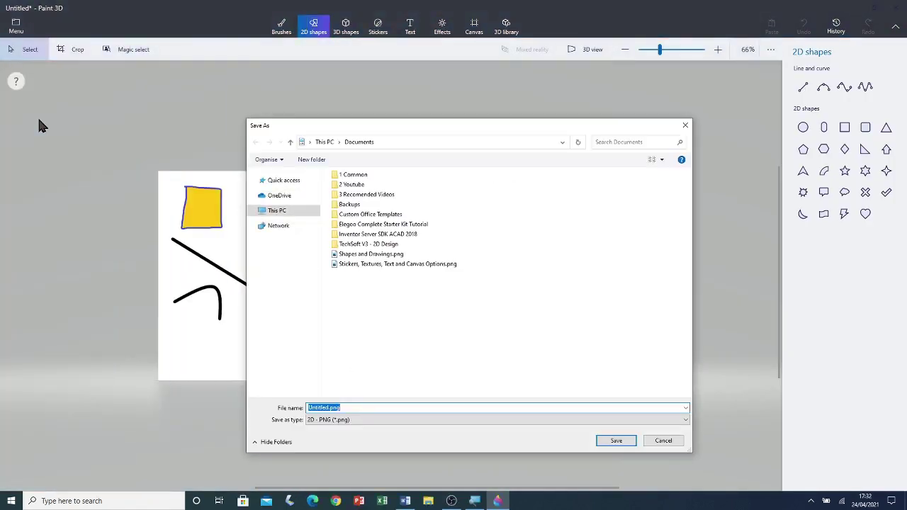
{"action": "left_click", "coordinate": [288, 212]}
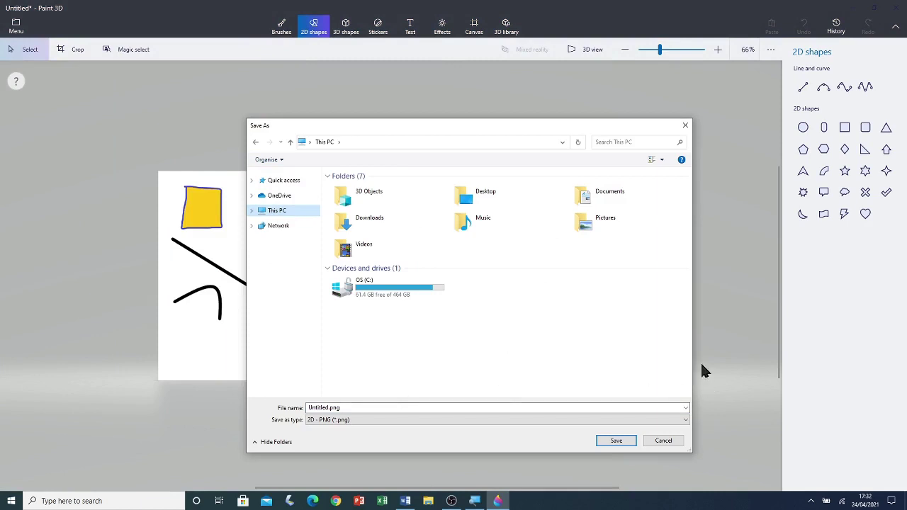
{"action": "double_click", "coordinate": [615, 194]}
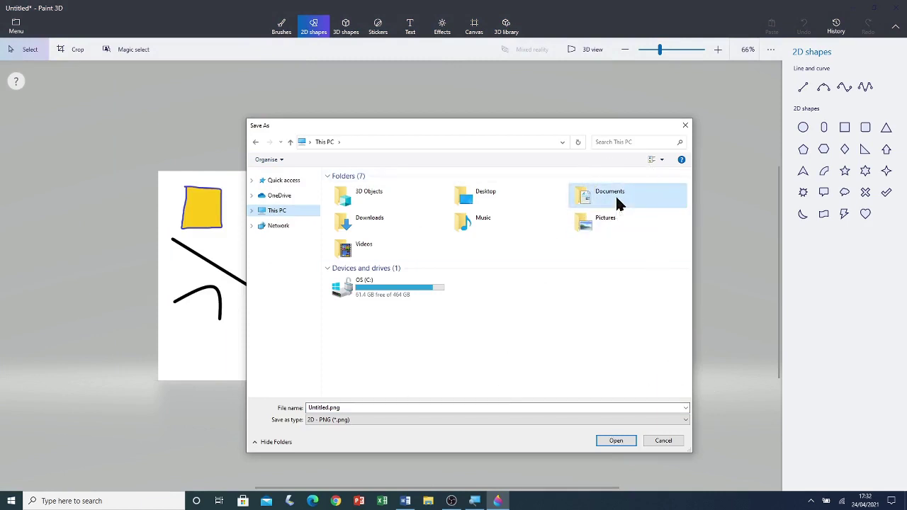
{"action": "left_click", "coordinate": [316, 405]}
{"action": "key", "text": "ctrl+a"}
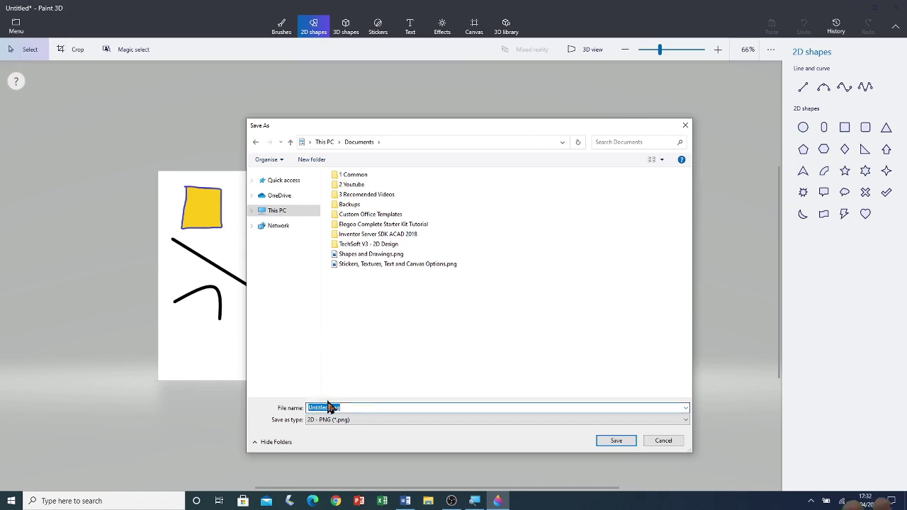
{"action": "type", "text": "Sample File 1"}
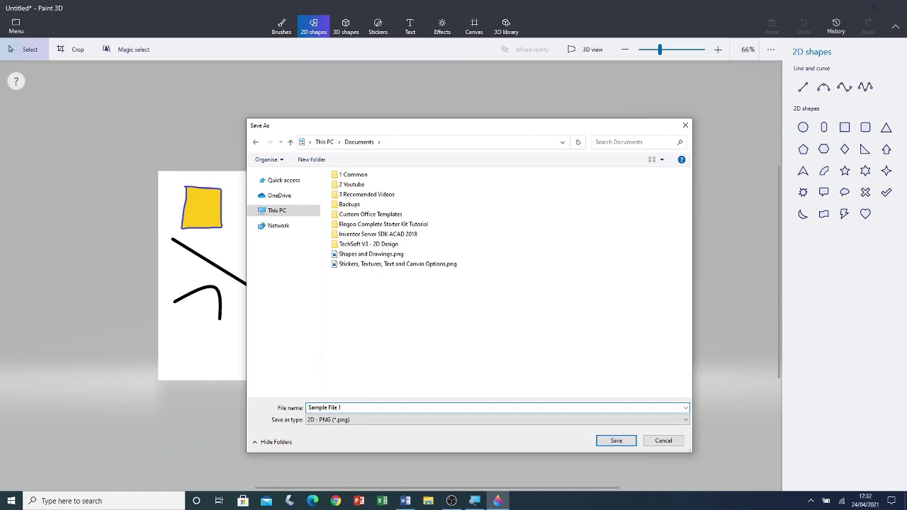
{"action": "left_click", "coordinate": [617, 442]}
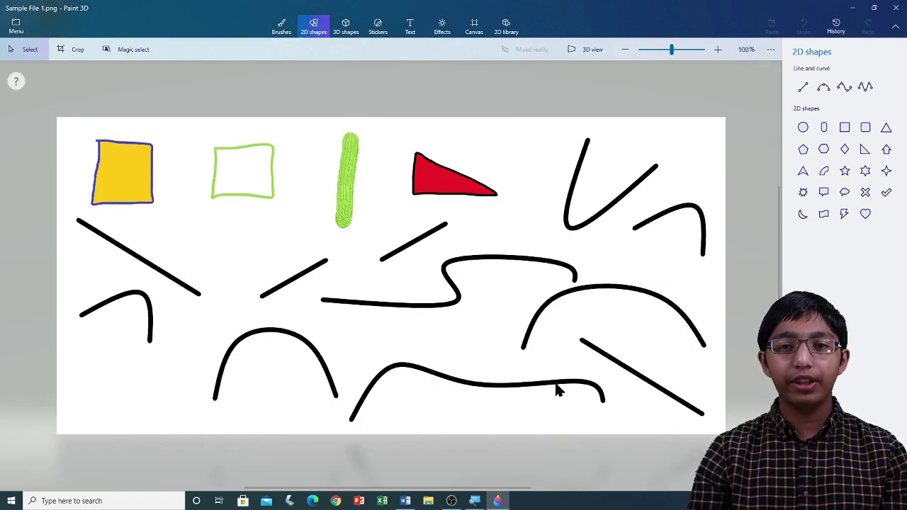
{"action": "left_click", "coordinate": [896, 7]}
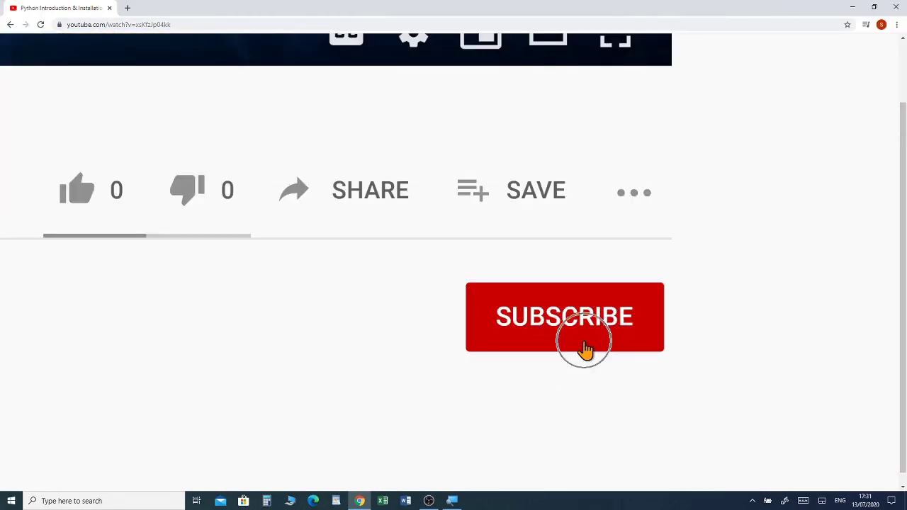
On the YouTube video page in Chrome, subscribe to the channel with all notifications on and like the video.
{"action": "left_click", "coordinate": [584, 347]}
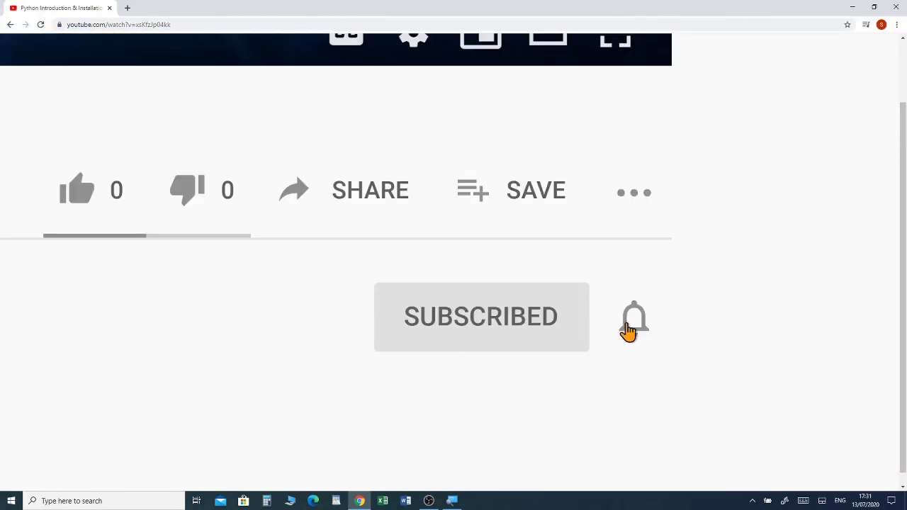
{"action": "left_click", "coordinate": [632, 326]}
{"action": "left_click", "coordinate": [685, 316]}
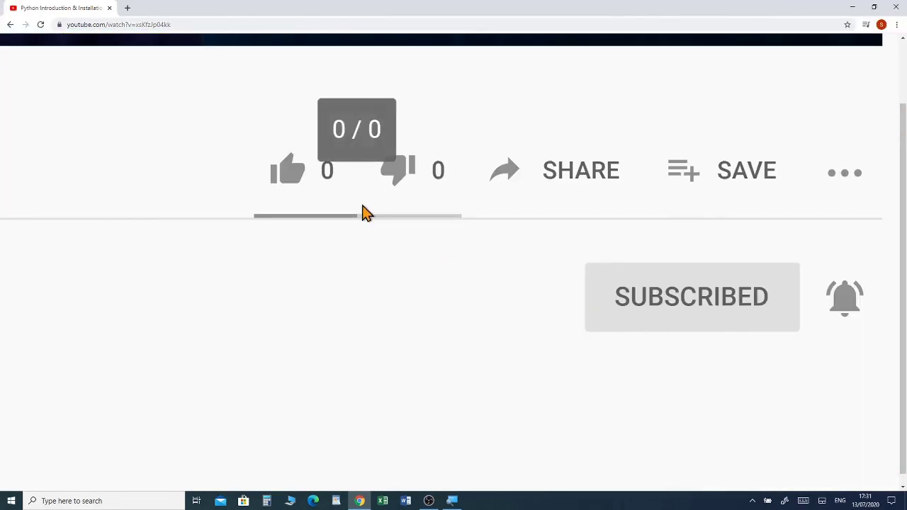
{"action": "left_click", "coordinate": [309, 175]}
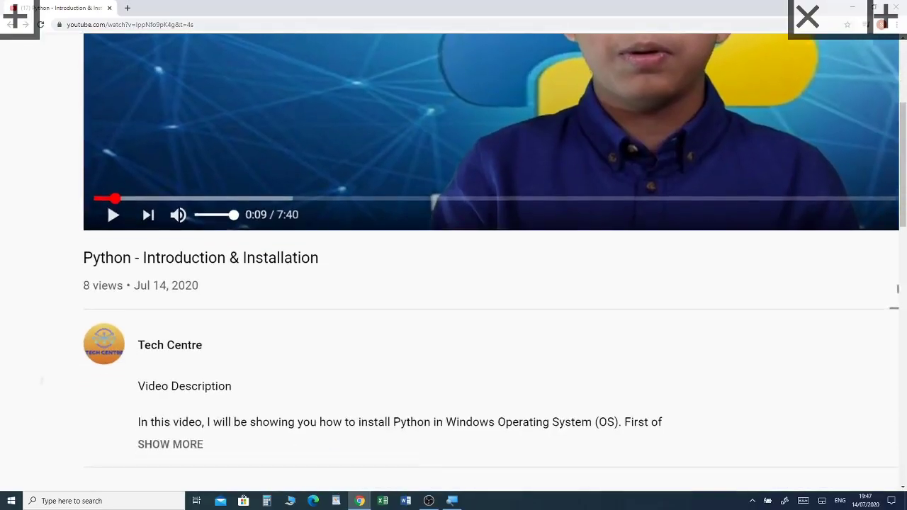
Expand the full description of the Python - Introduction & Installation video.
{"action": "scroll", "coordinate": [149, 318], "scroll_direction": "down", "scroll_amount": 3}
{"action": "left_click", "coordinate": [168, 358]}
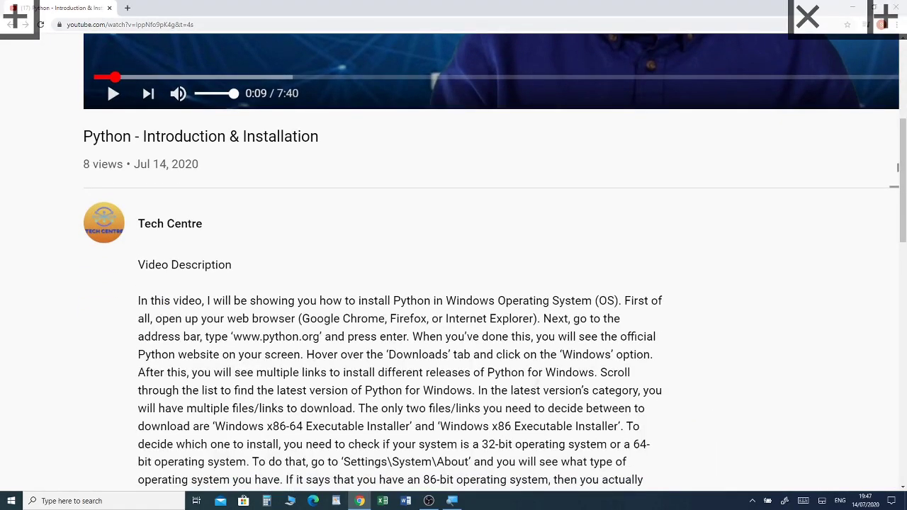